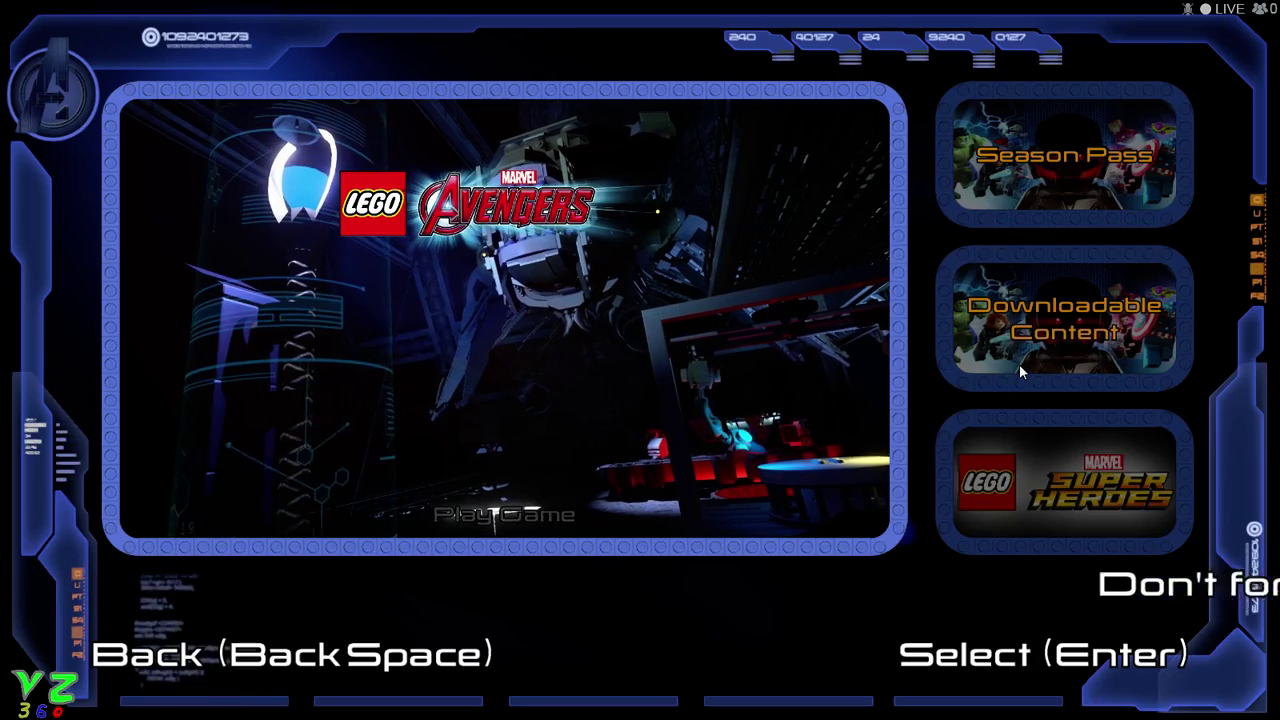
Leave the hub for the main menu and highlight Options
{"action": "key", "text": "Return"}
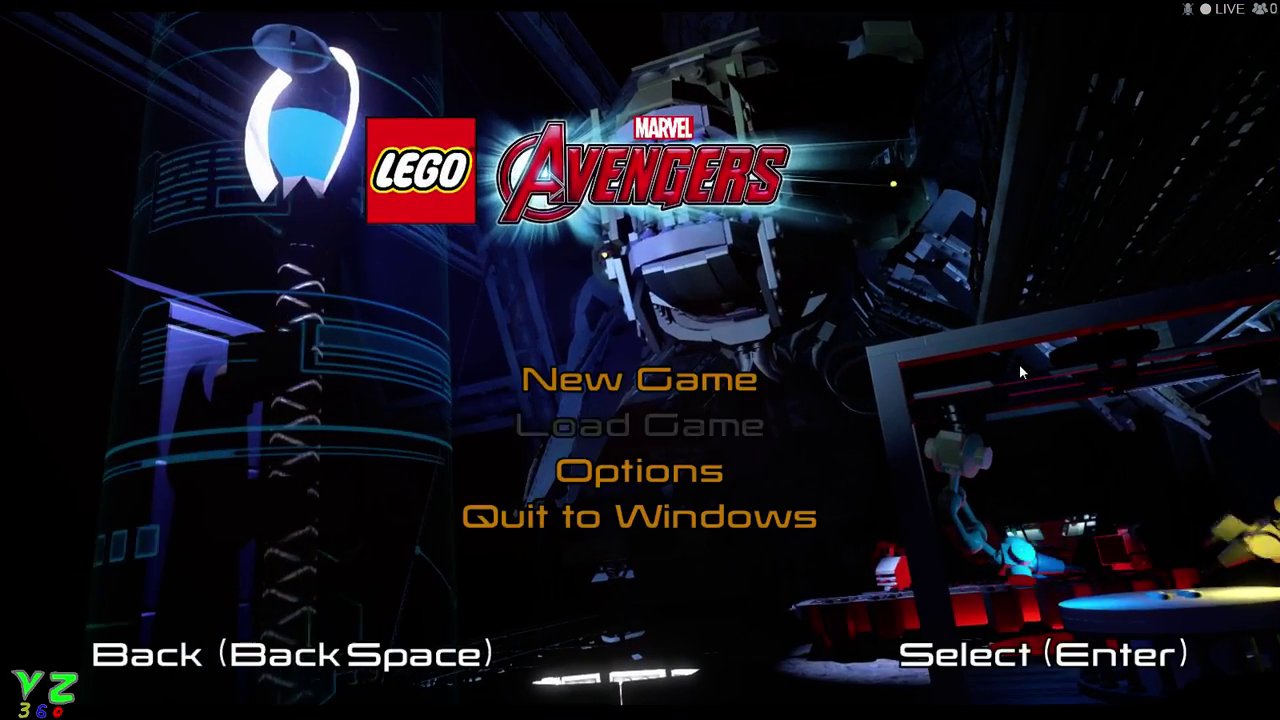
{"action": "key", "text": "Down"}
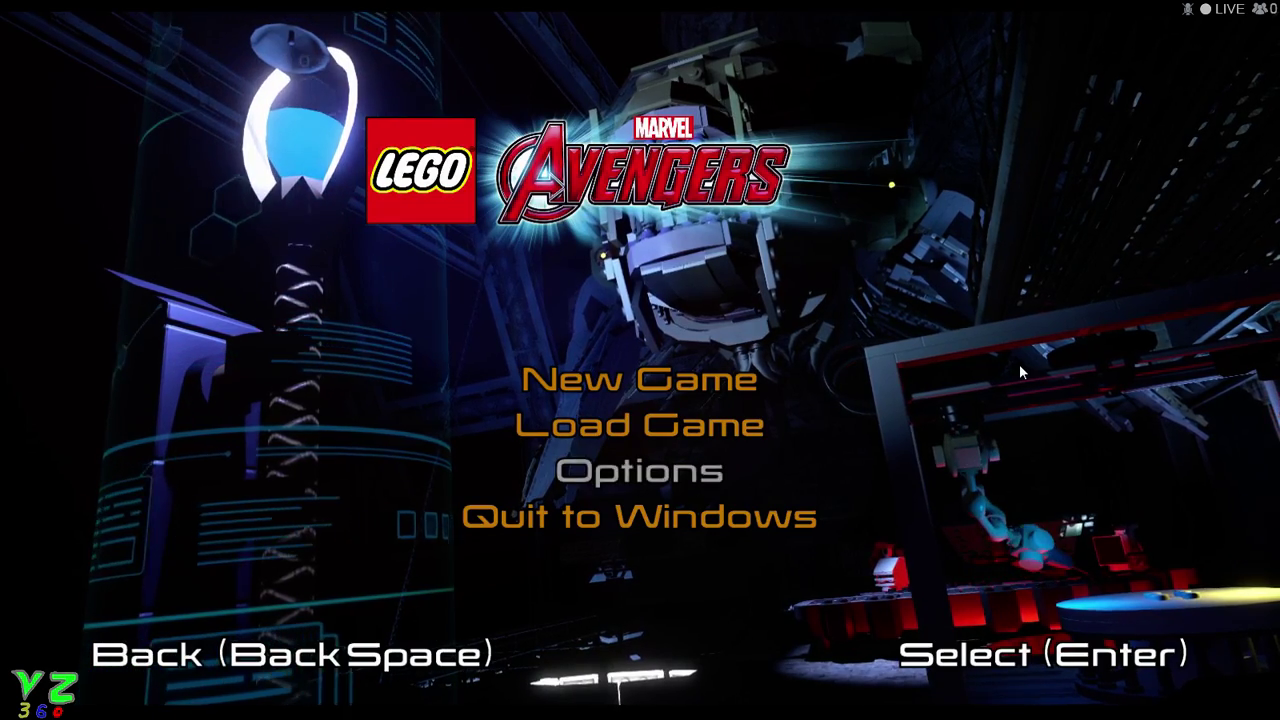
Browse the player 1 bindings in Control Configuration, then back out to the main menu
{"action": "key", "text": "Return"}
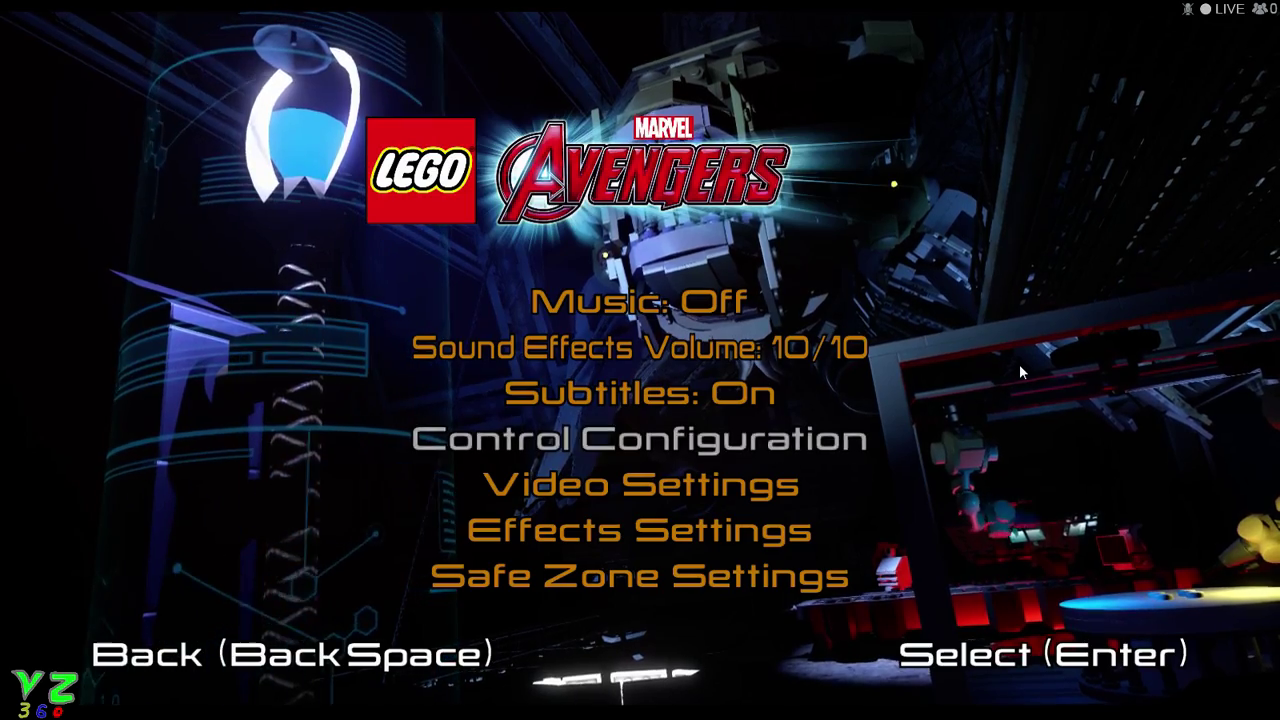
{"action": "key", "text": "Return"}
{"action": "key", "text": "Down"}
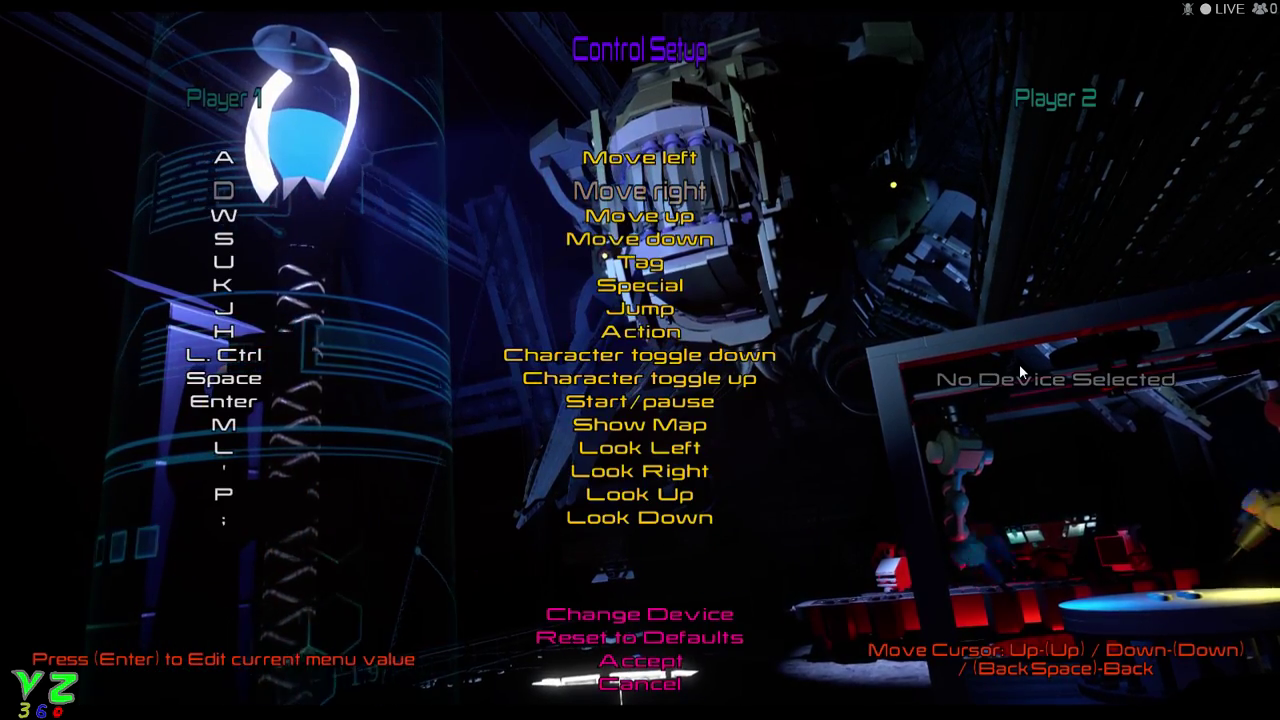
{"action": "key", "text": "Down"}
{"action": "key", "text": "Down"}
{"action": "key", "text": "Down"}
{"action": "key", "text": "Down"}
{"action": "key", "text": "Down"}
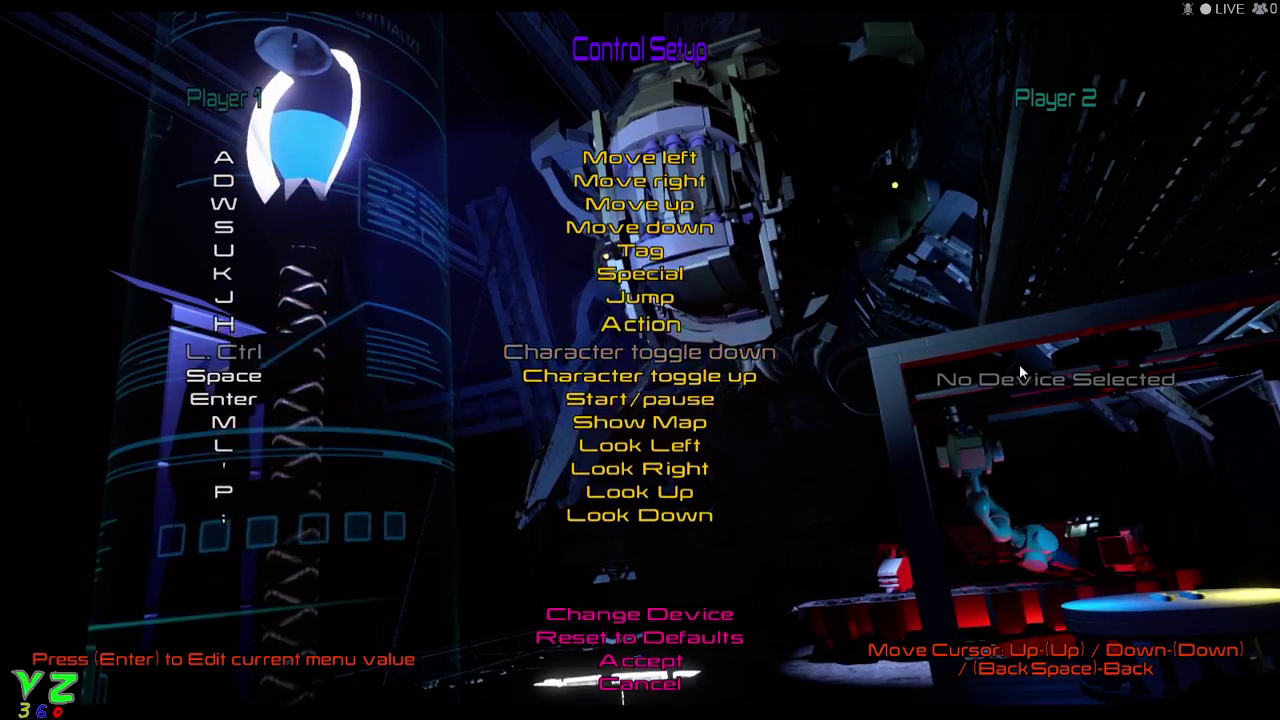
{"action": "key", "text": "Down"}
{"action": "key", "text": "Down"}
{"action": "key", "text": "Down"}
{"action": "key", "text": "Down"}
{"action": "key", "text": "Down"}
{"action": "key", "text": "Down"}
{"action": "key", "text": "Down"}
{"action": "key", "text": "Down"}
{"action": "key", "text": "Down"}
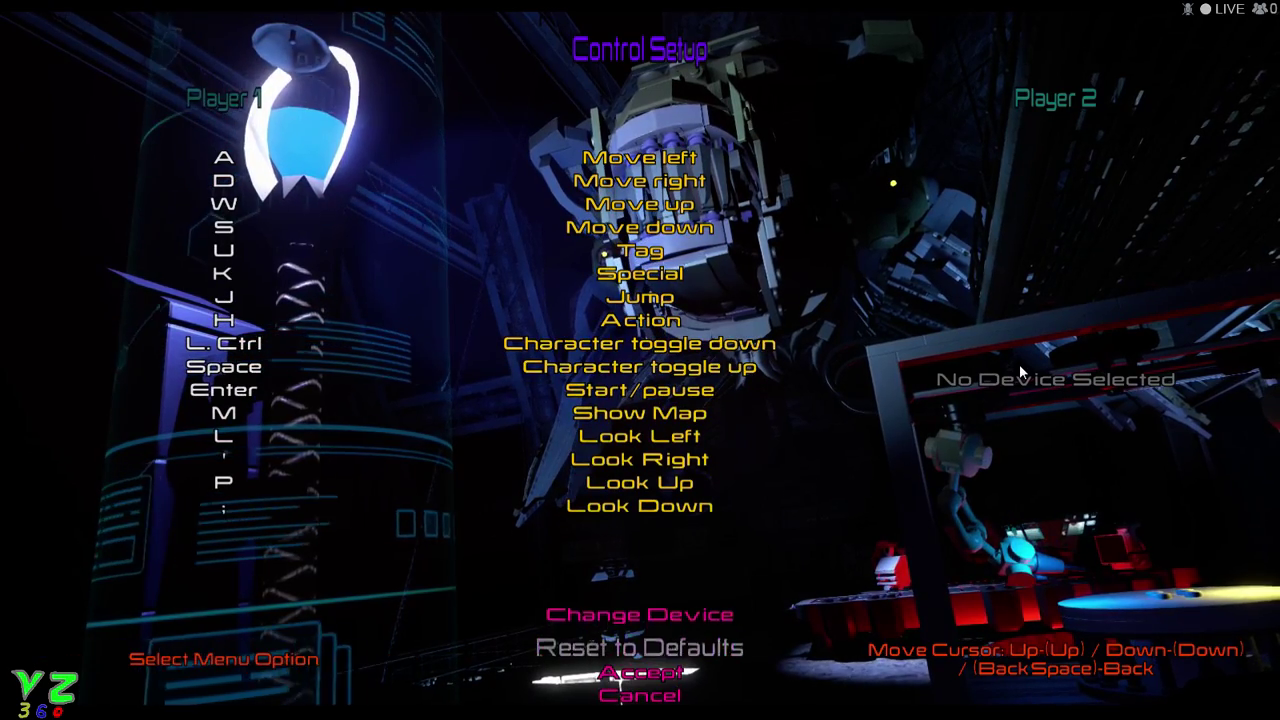
{"action": "key", "text": "Down"}
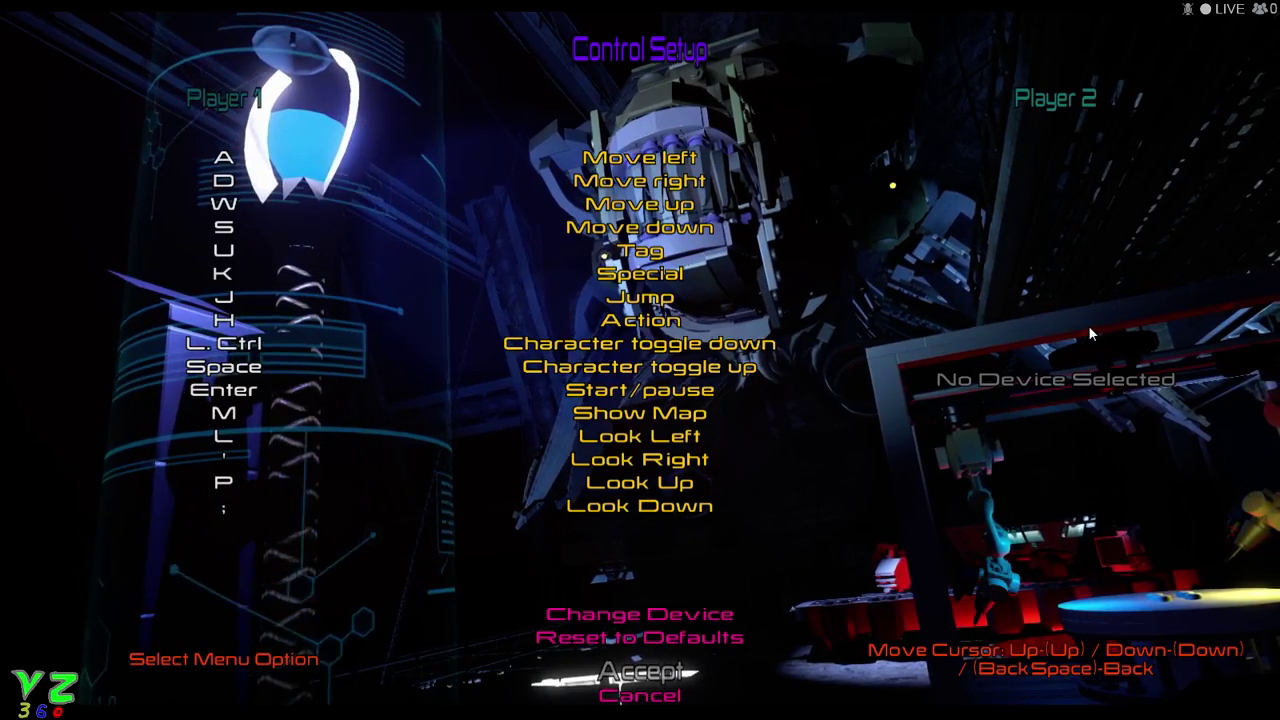
{"action": "key", "text": "Return"}
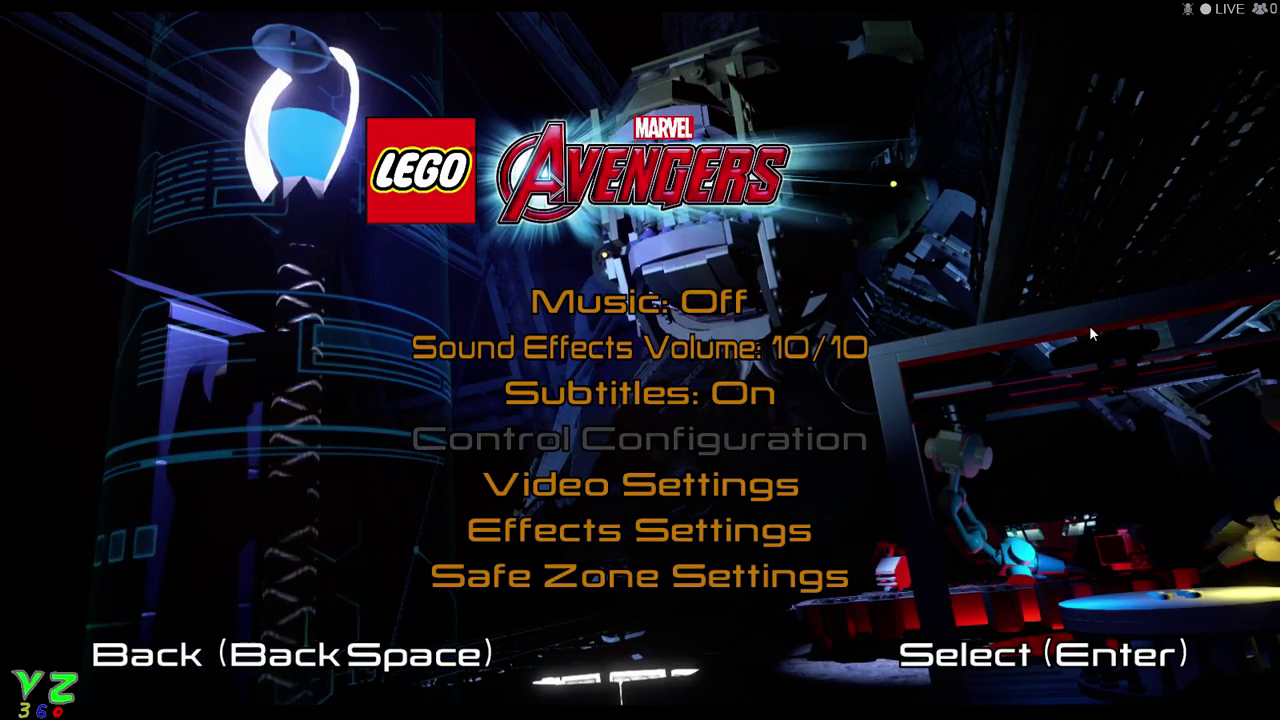
{"action": "key", "text": "BackSpace"}
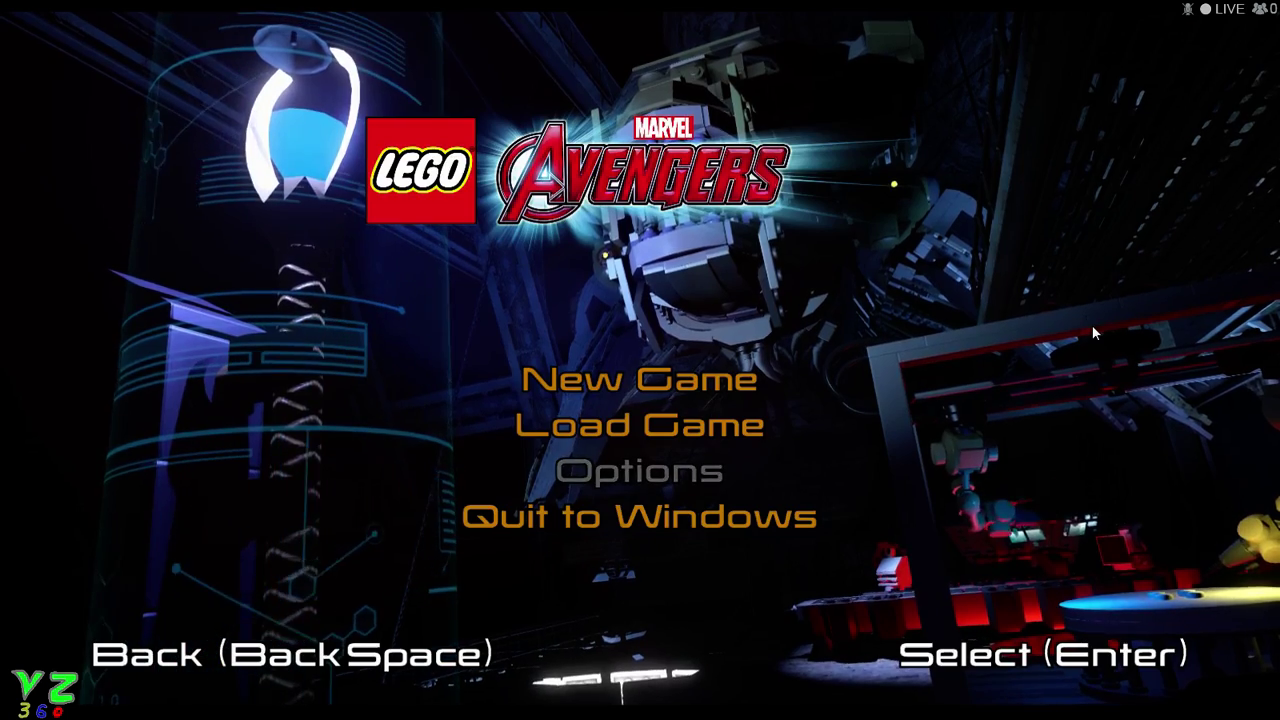
Switch to Steam's Avengers Local Files properties and bring up the Windows Start menu
{"action": "key", "text": "alt+Tab"}
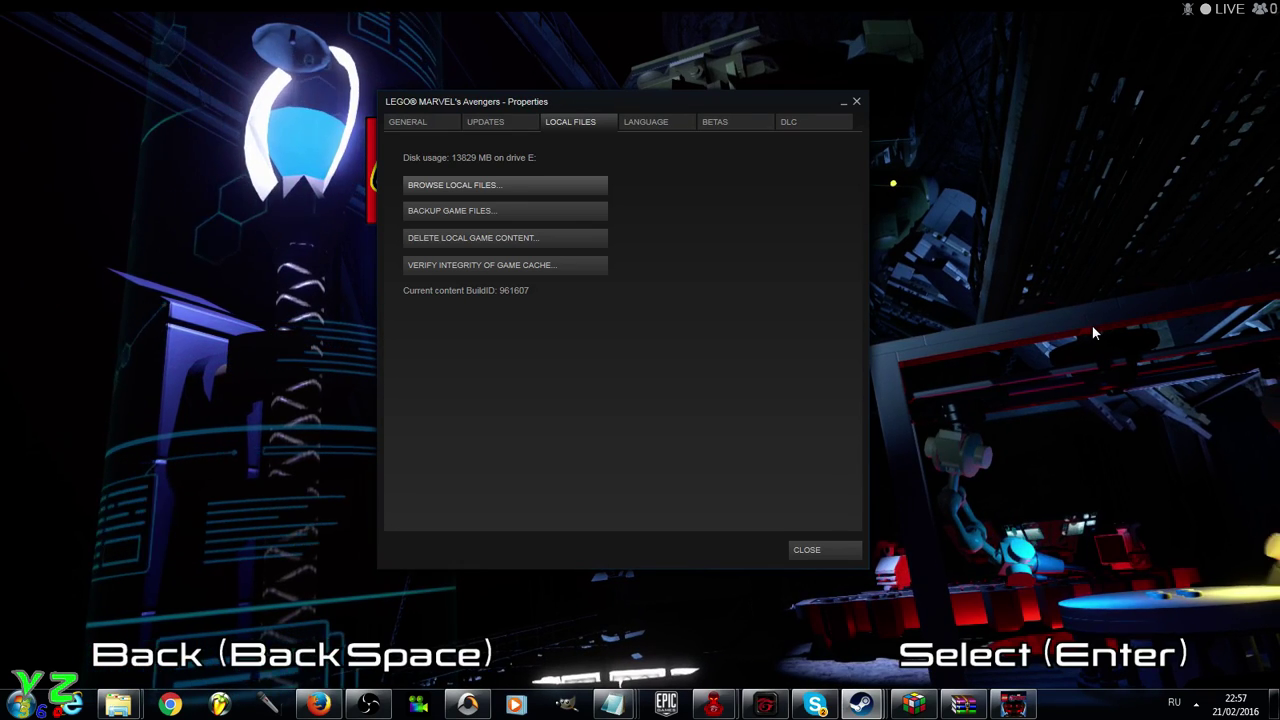
{"action": "key", "text": "super"}
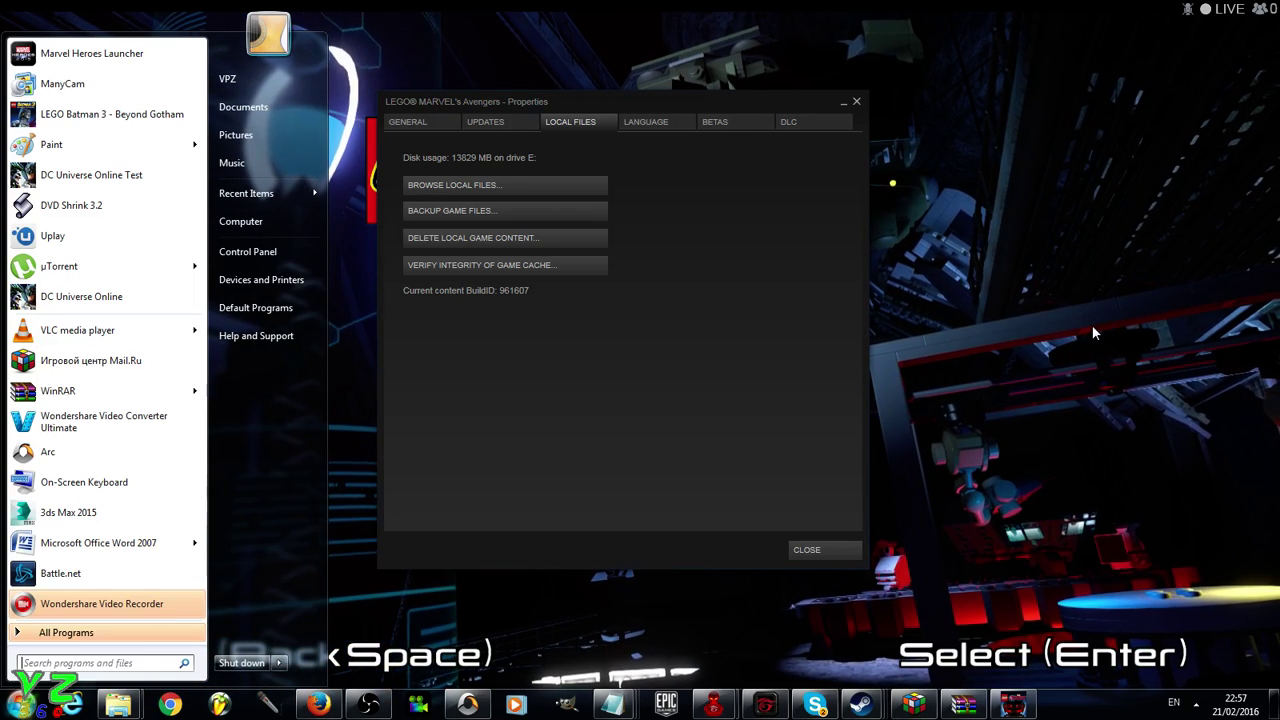
Search the Start menu for %appdata%
{"action": "type", "text": "%"}
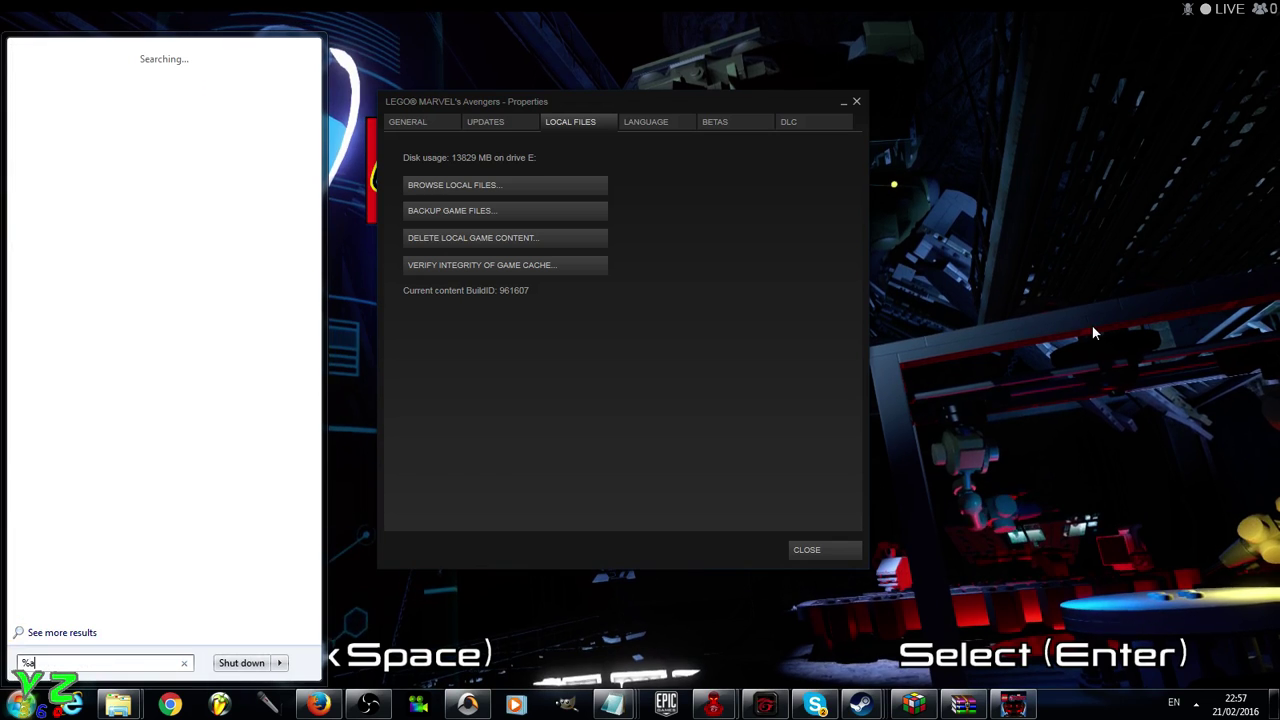
{"action": "type", "text": "appdat"}
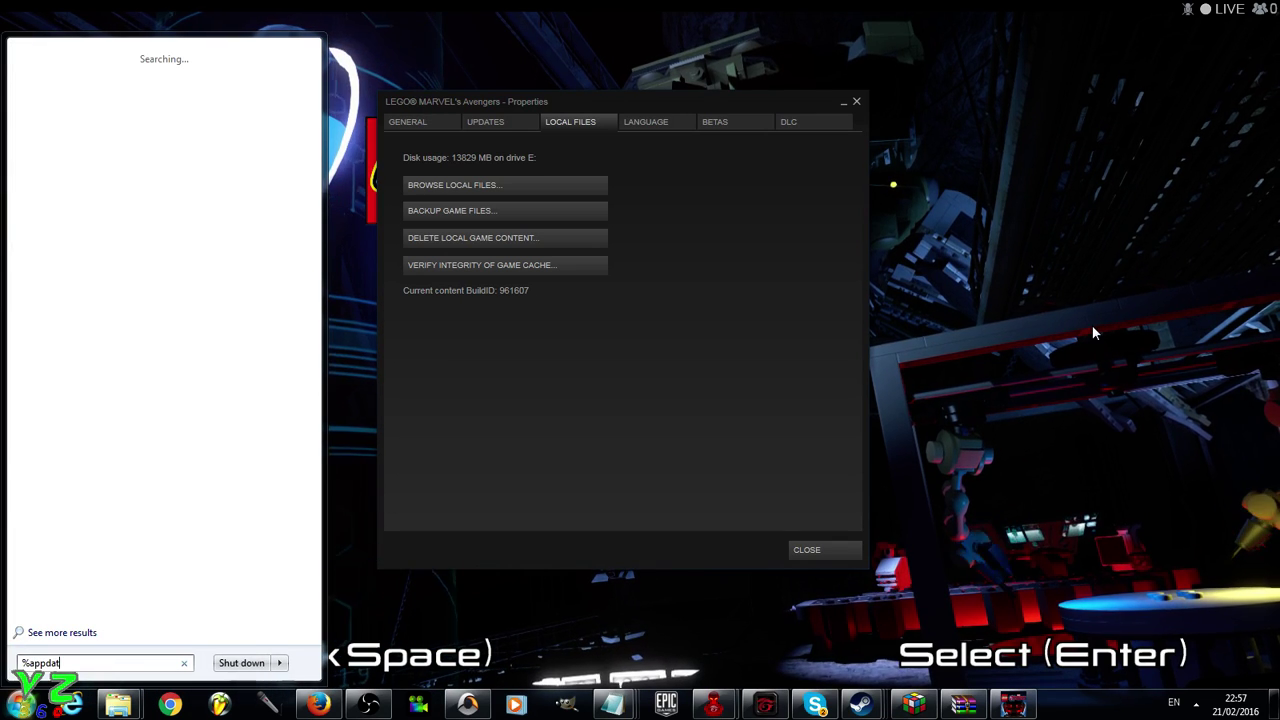
{"action": "type", "text": "a"}
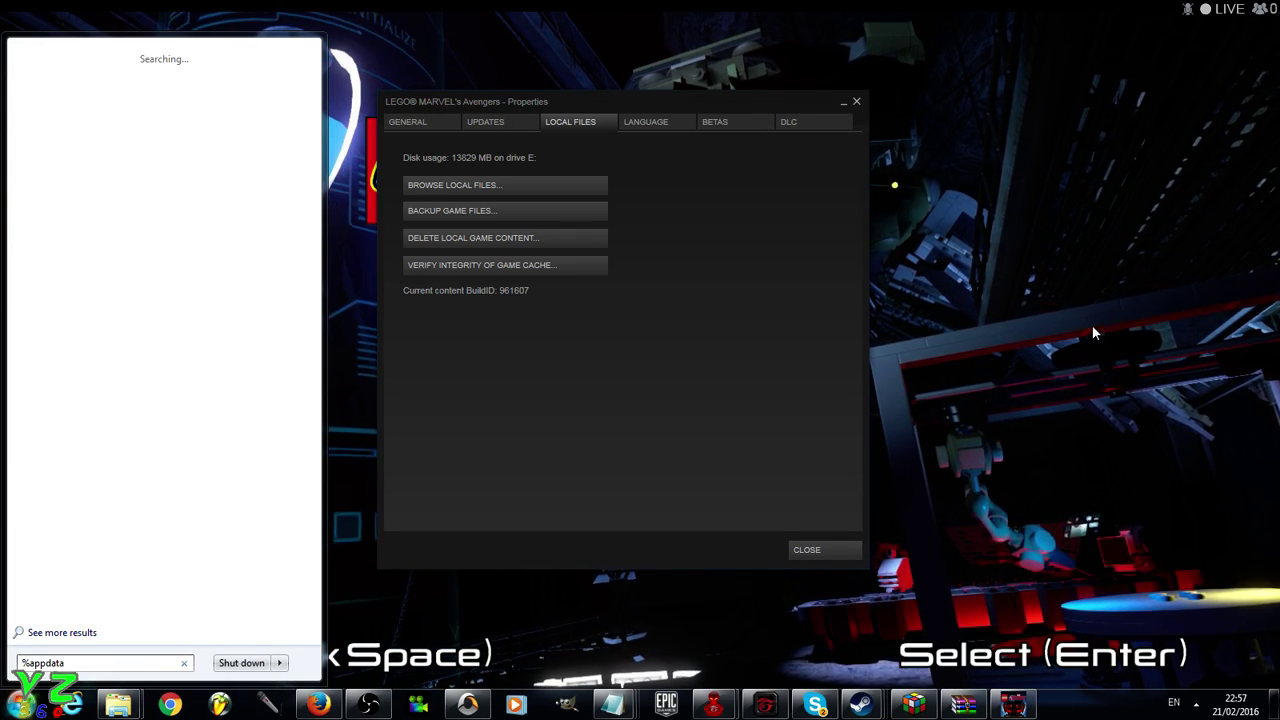
{"action": "type", "text": "%"}
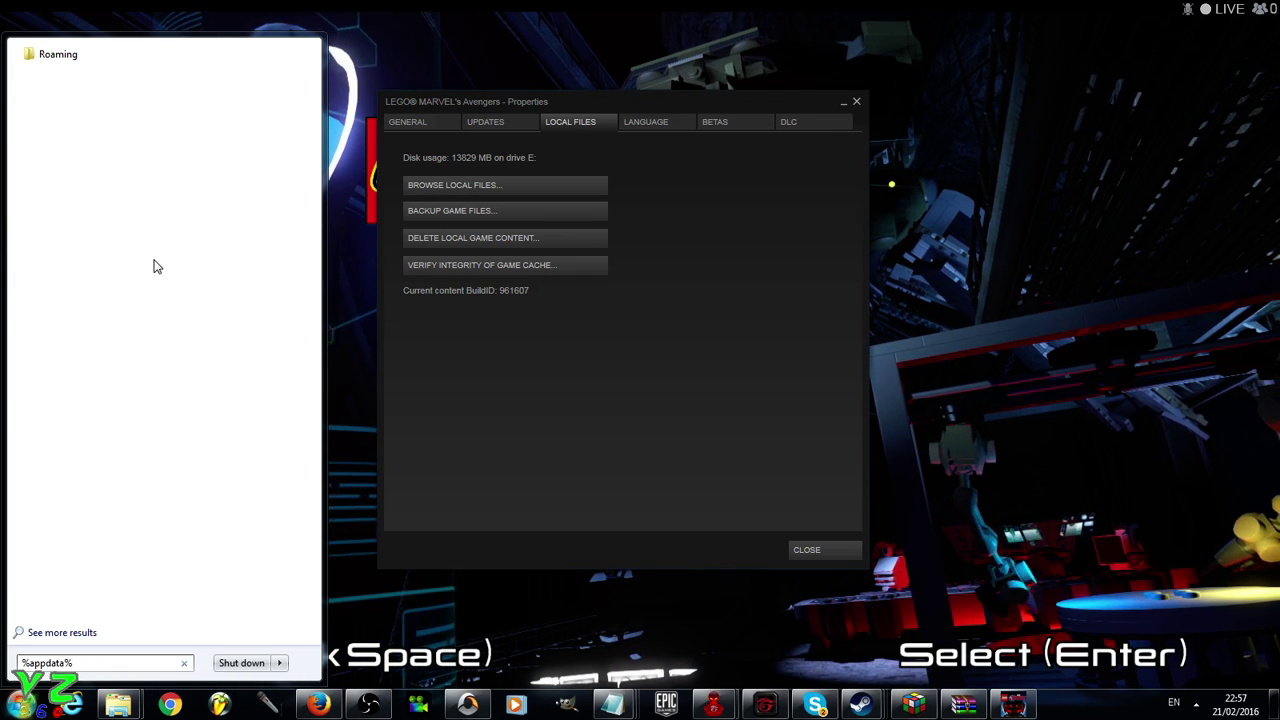
Open Roaming and then the Warner Bros. Interactive Entertainment folder
{"action": "left_click", "coordinate": [139, 56]}
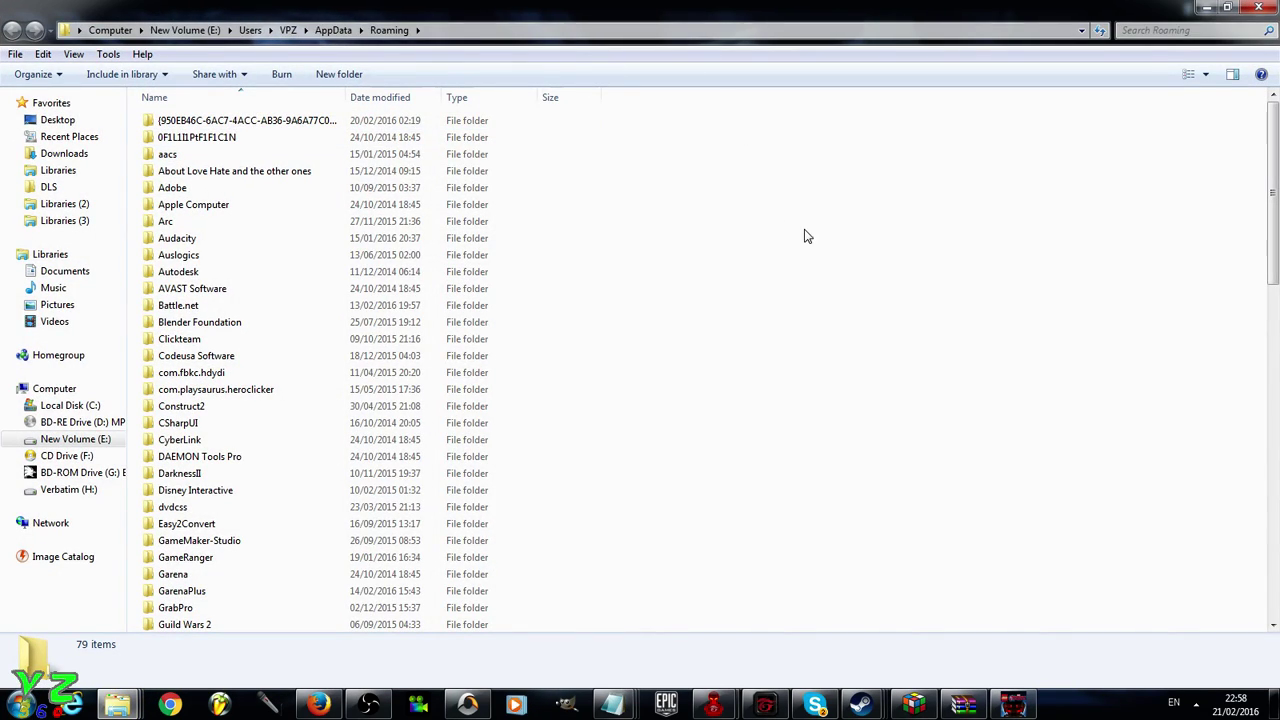
{"action": "scroll", "coordinate": [807, 236], "scroll_direction": "down", "scroll_amount": 5}
{"action": "scroll", "coordinate": [809, 234], "scroll_direction": "down", "scroll_amount": 6}
{"action": "scroll", "coordinate": [803, 243], "scroll_direction": "down", "scroll_amount": 5}
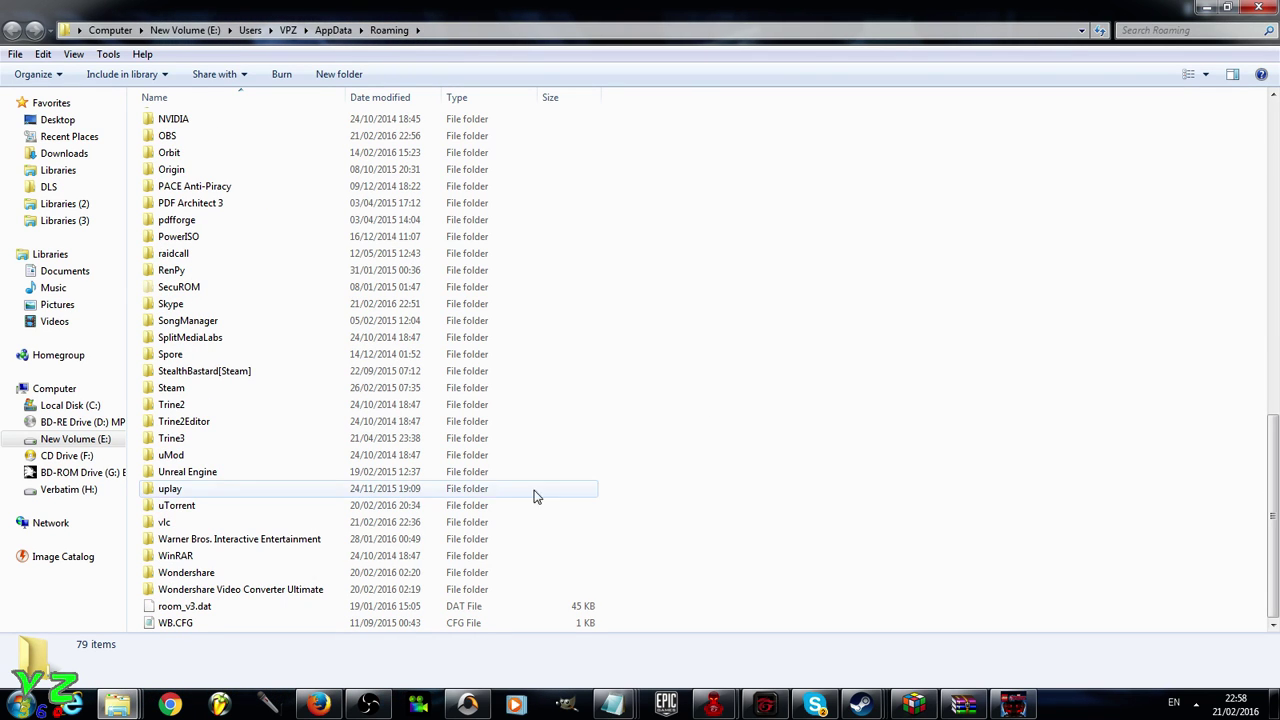
{"action": "double_click", "coordinate": [418, 547]}
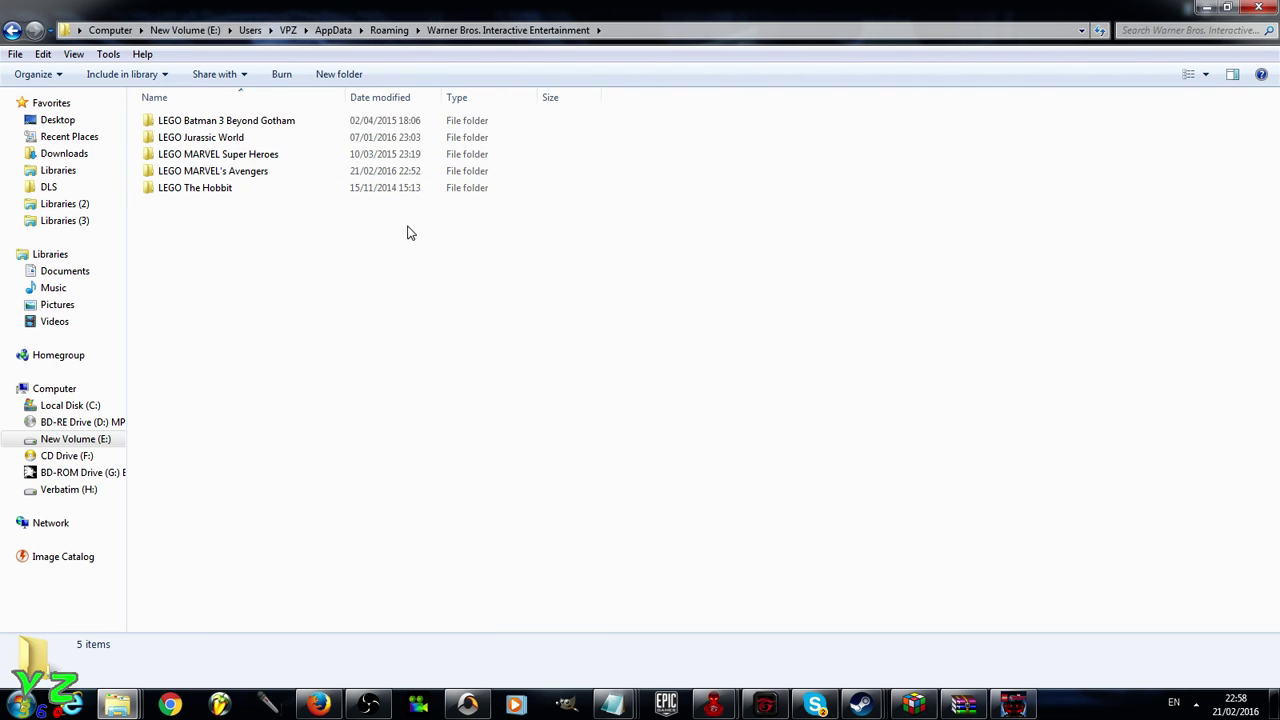
Inspect PCCONFIG.TXT in the LEGO MARVEL's Avengers folder, then return to Warner Bros. folder
{"action": "double_click", "coordinate": [363, 172]}
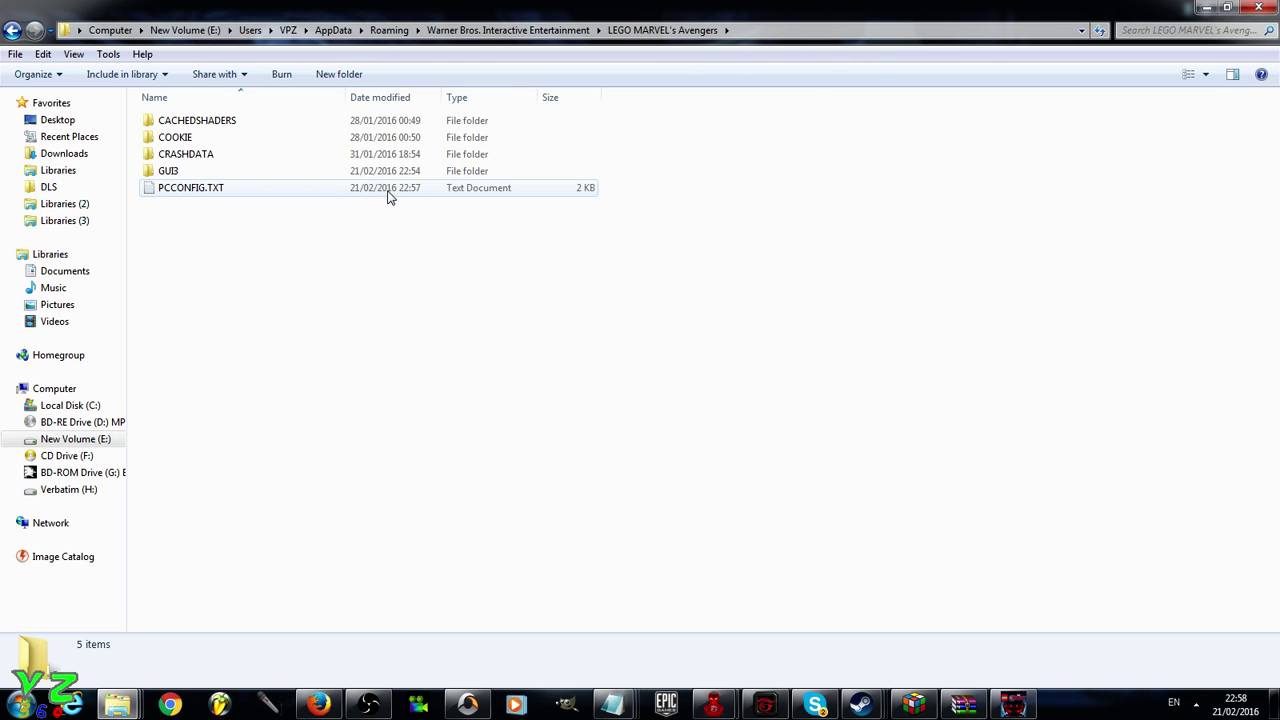
{"action": "double_click", "coordinate": [389, 192]}
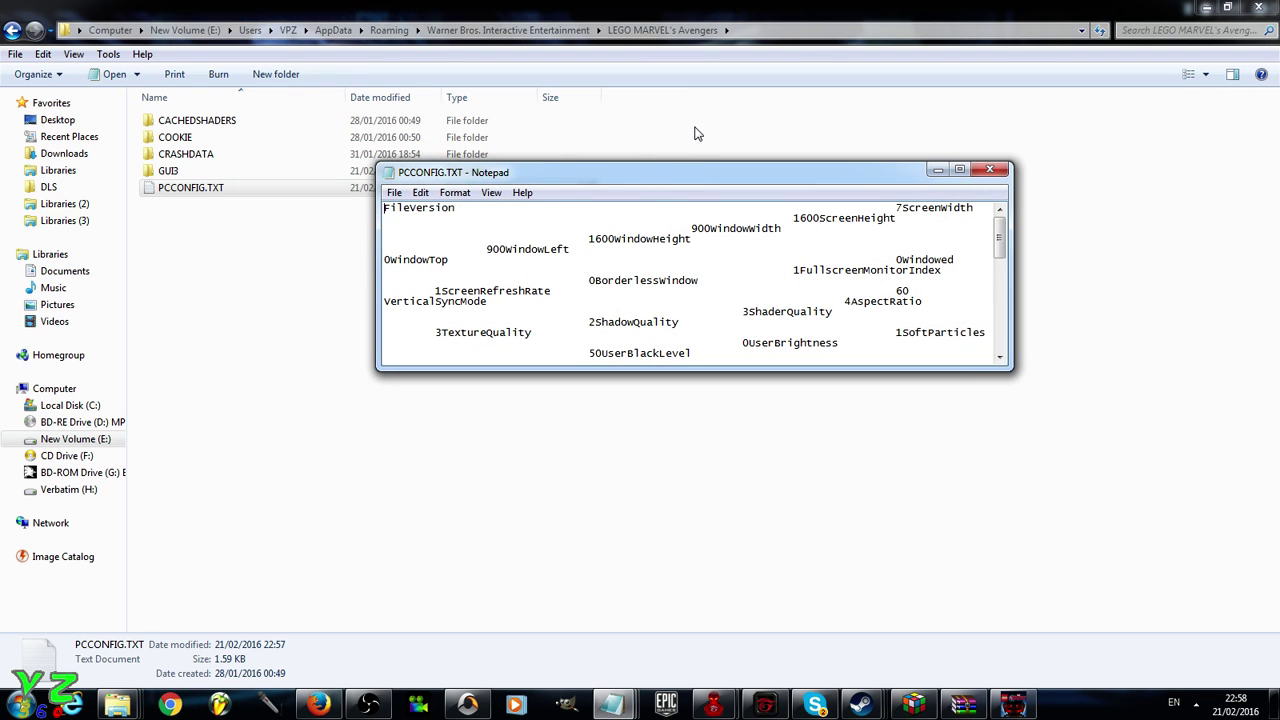
{"action": "left_click", "coordinate": [991, 170]}
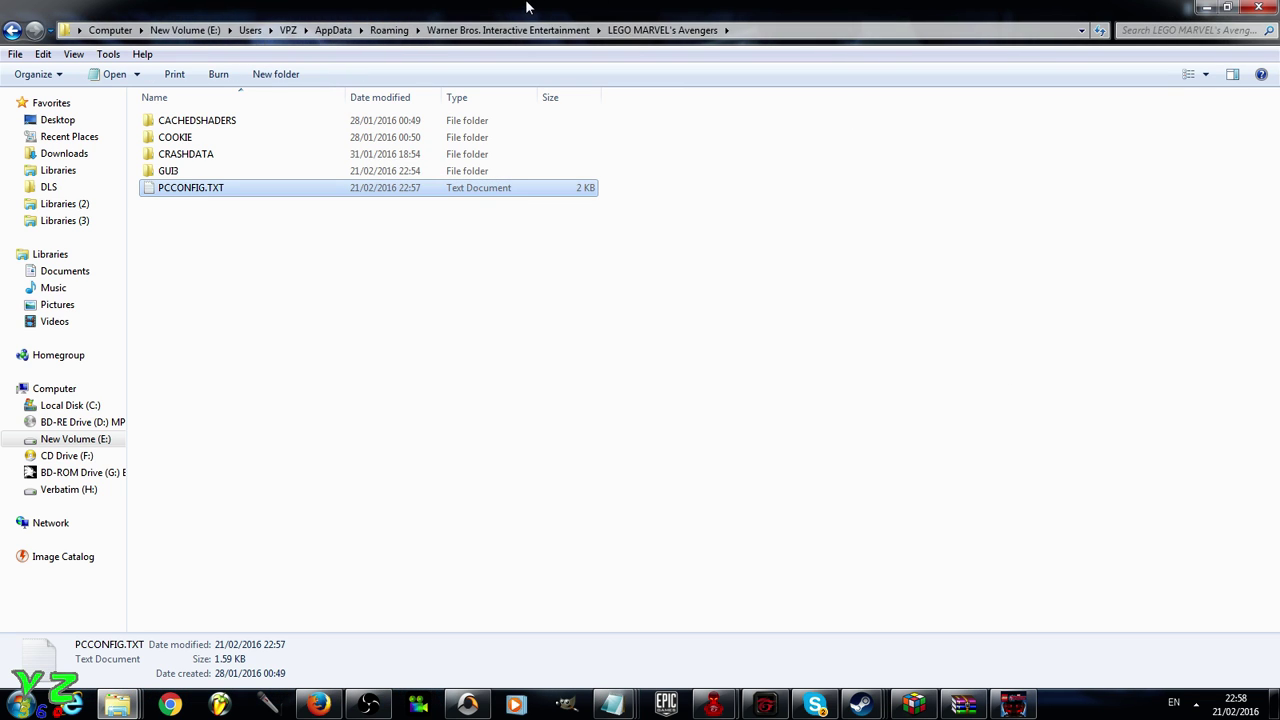
{"action": "left_click", "coordinate": [13, 31]}
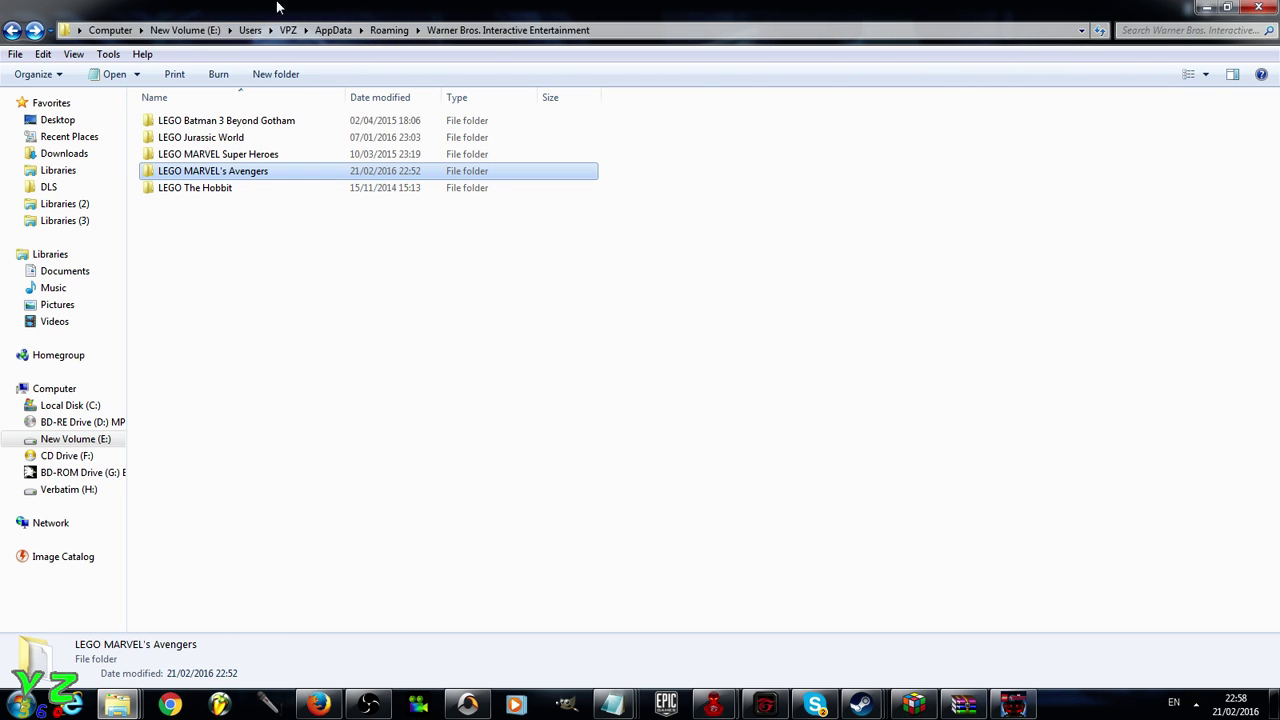
Copy Mappings.dat from the LEGO MARVEL Super Heroes save folder
{"action": "double_click", "coordinate": [313, 155]}
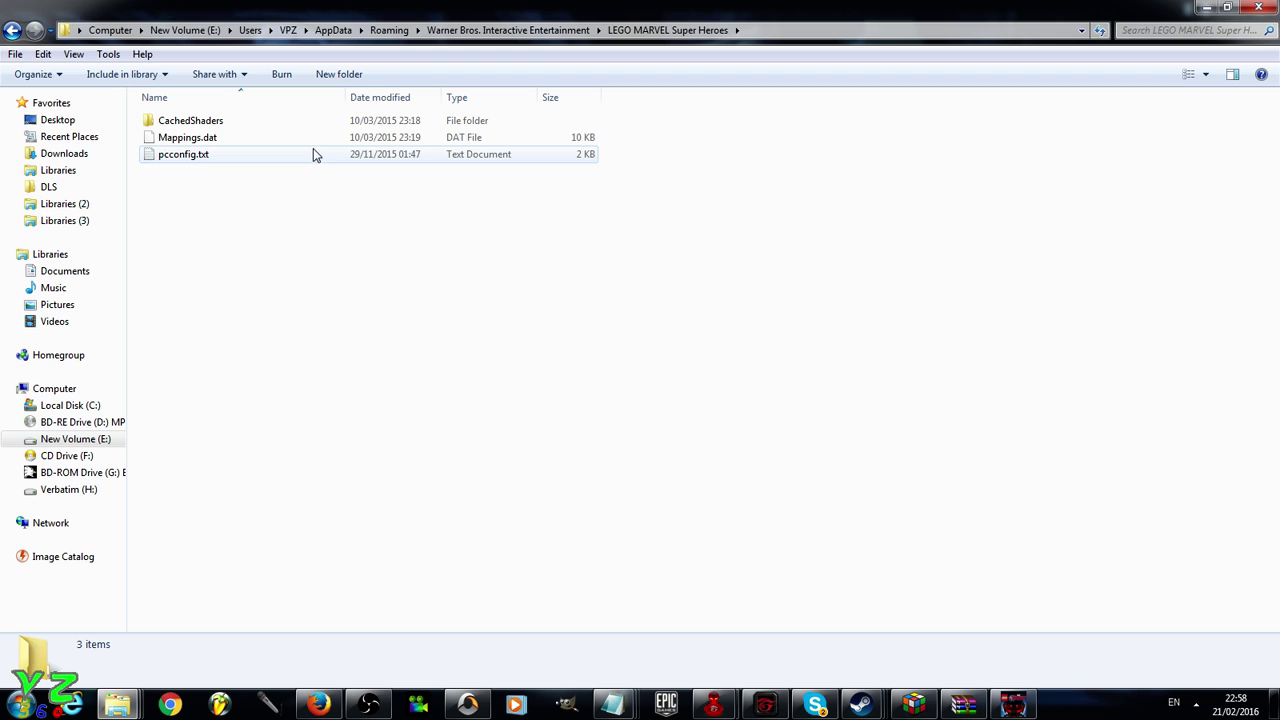
{"action": "left_click", "coordinate": [207, 137]}
{"action": "right_click", "coordinate": [205, 134]}
{"action": "mouse_move", "coordinate": [249, 368]}
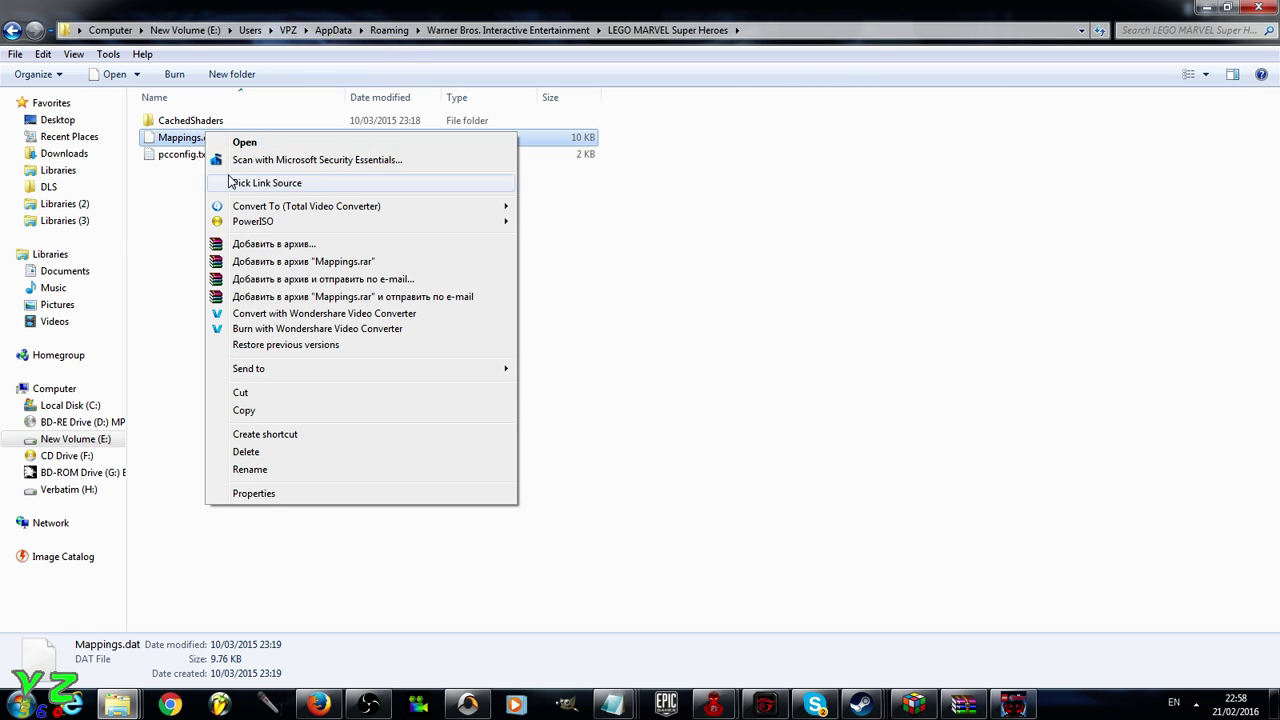
{"action": "left_click", "coordinate": [261, 412]}
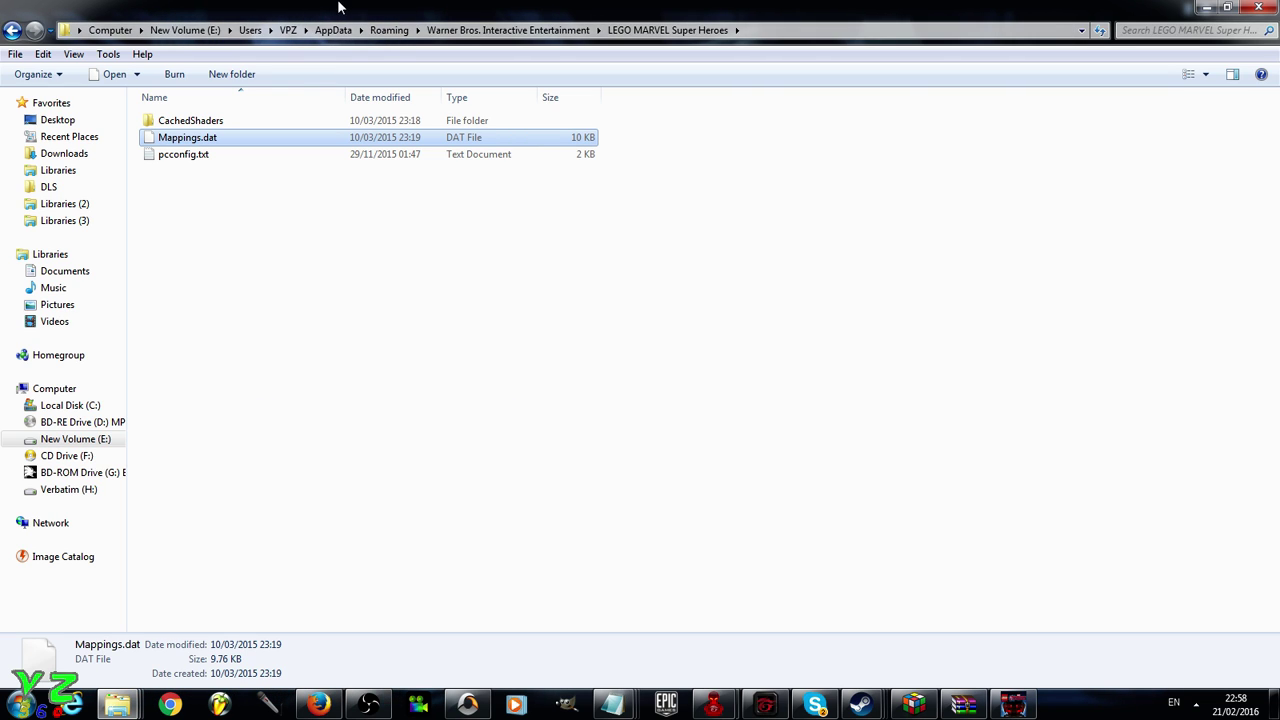
Go up and open the LEGO MARVEL's Avengers save folder
{"action": "left_click", "coordinate": [453, 32]}
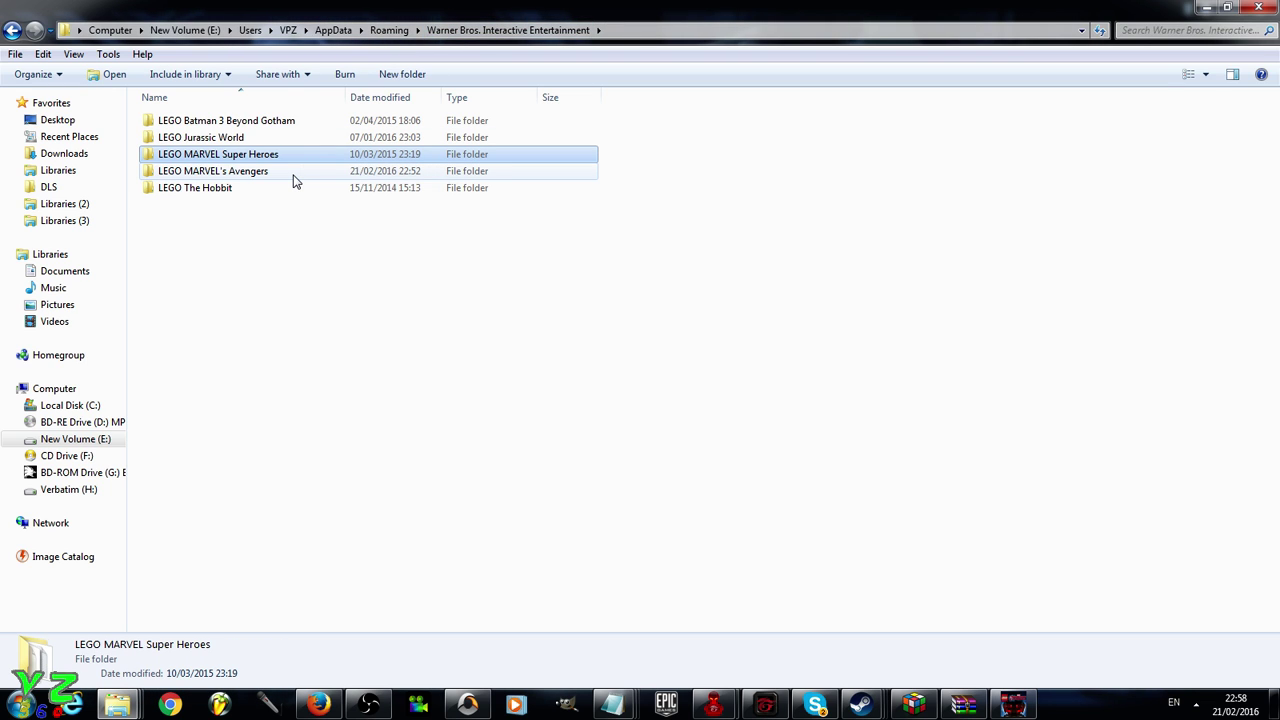
{"action": "double_click", "coordinate": [293, 175]}
{"action": "right_click", "coordinate": [284, 213]}
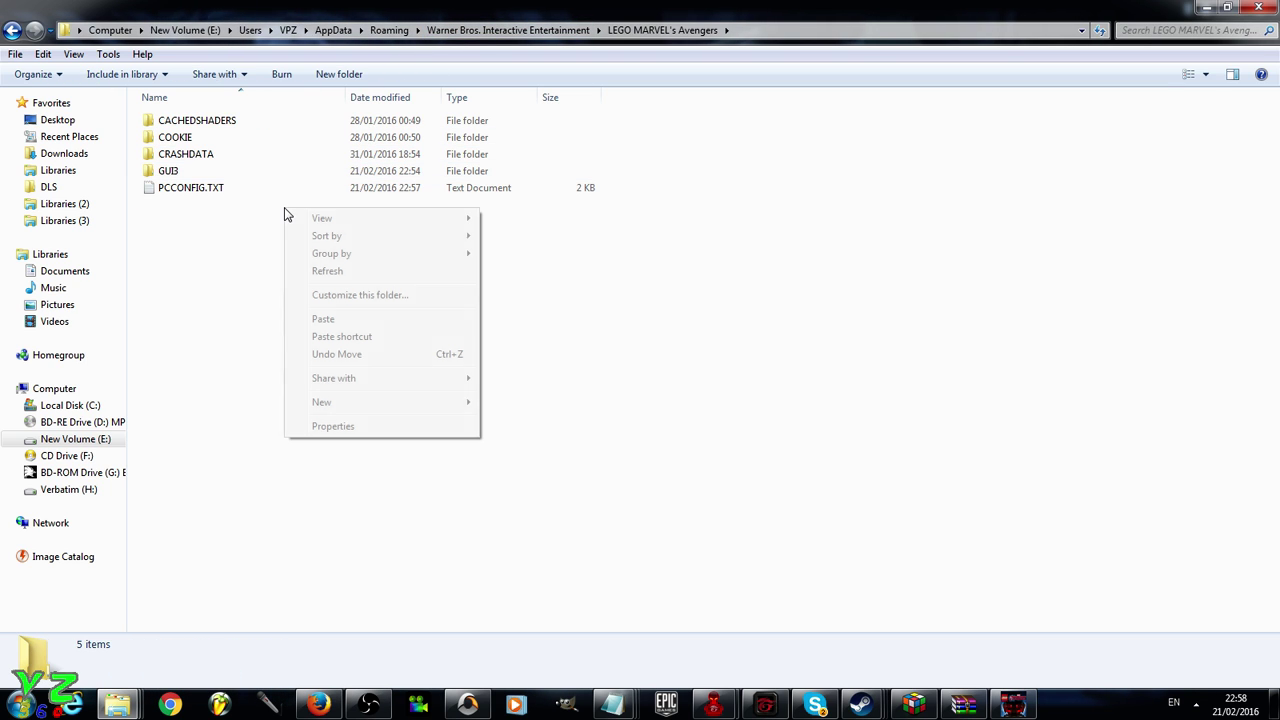
{"action": "left_click", "coordinate": [743, 405]}
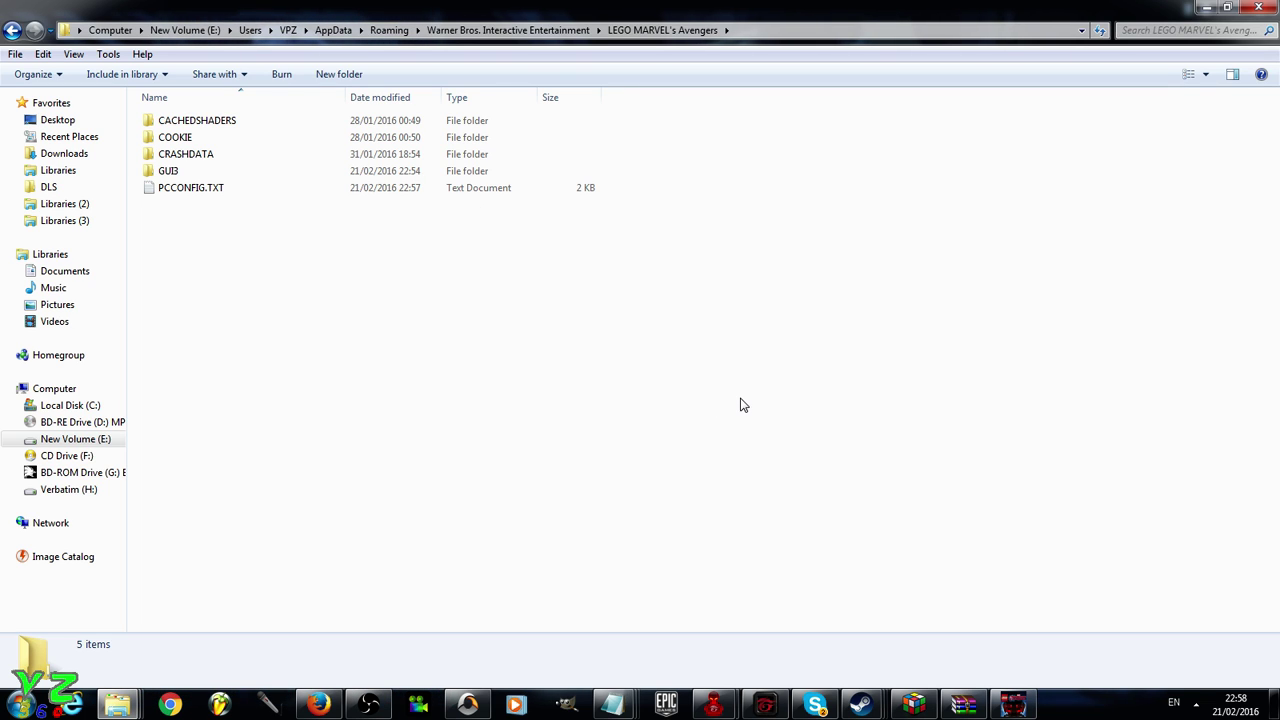
Close the running Avengers game from the taskbar and paste Mappings.dat into the folder
{"action": "right_click", "coordinate": [1013, 708]}
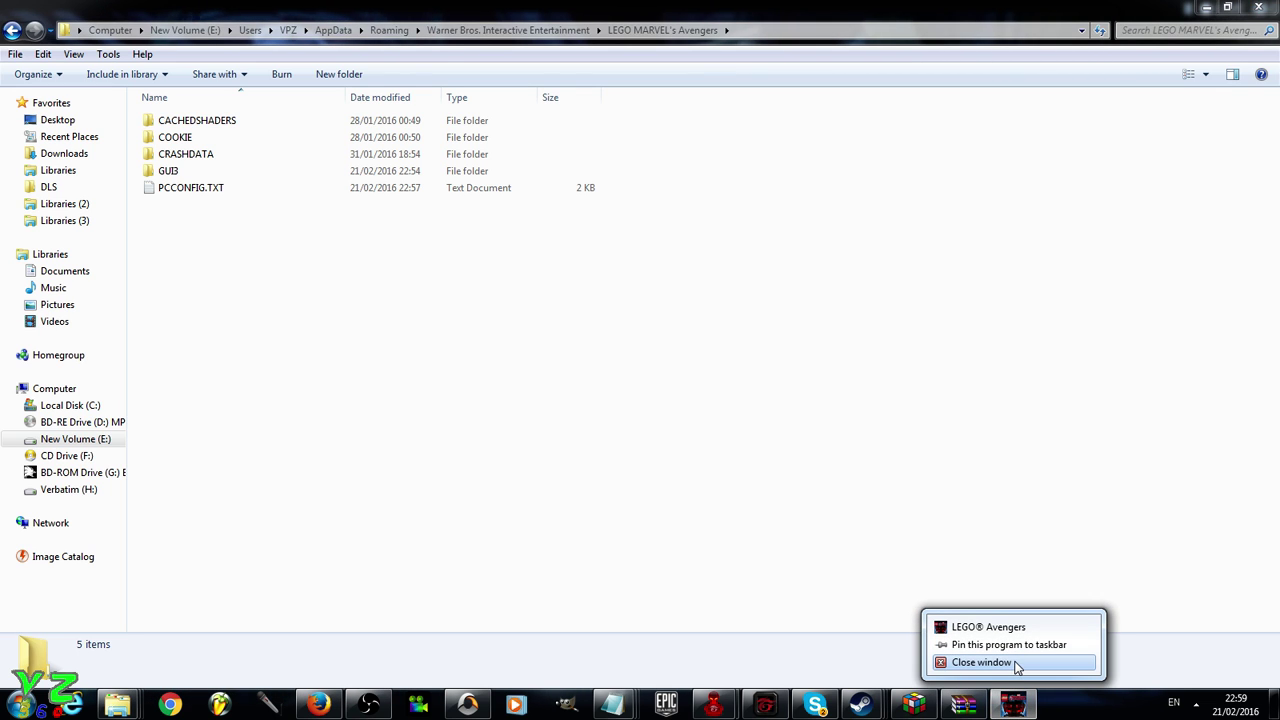
{"action": "left_click", "coordinate": [1017, 663]}
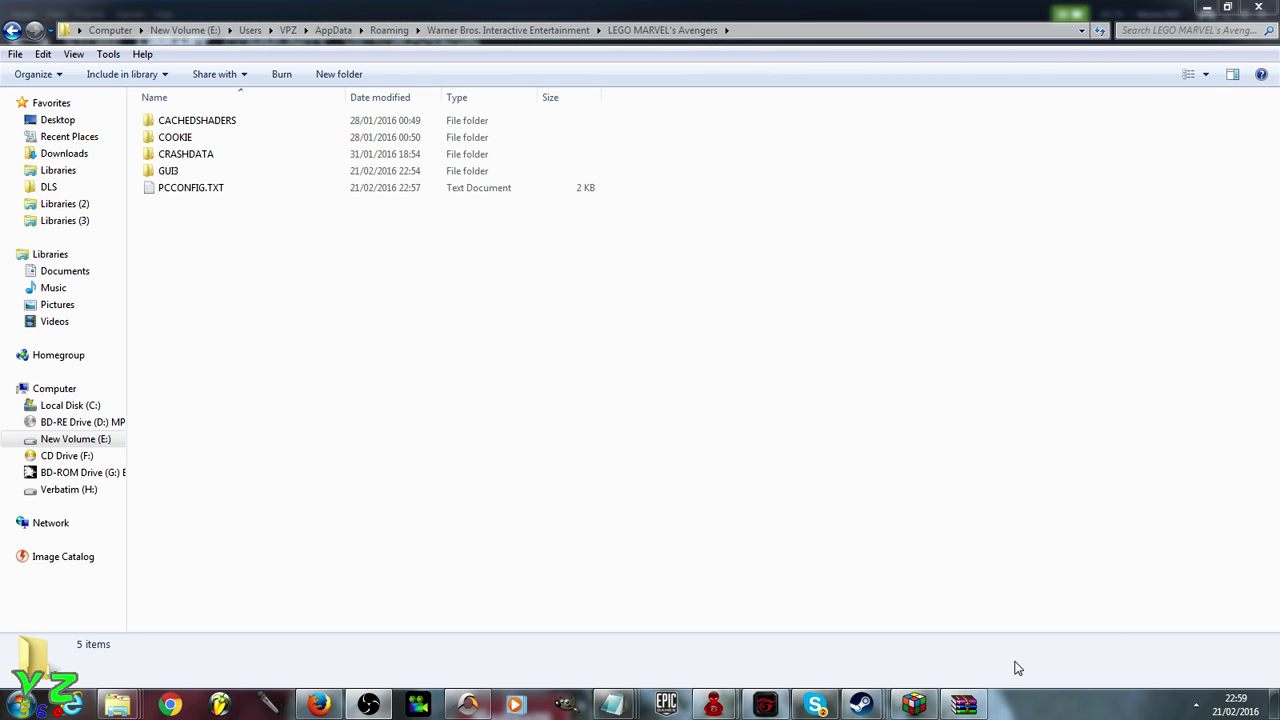
{"action": "right_click", "coordinate": [215, 230]}
{"action": "left_click", "coordinate": [280, 340]}
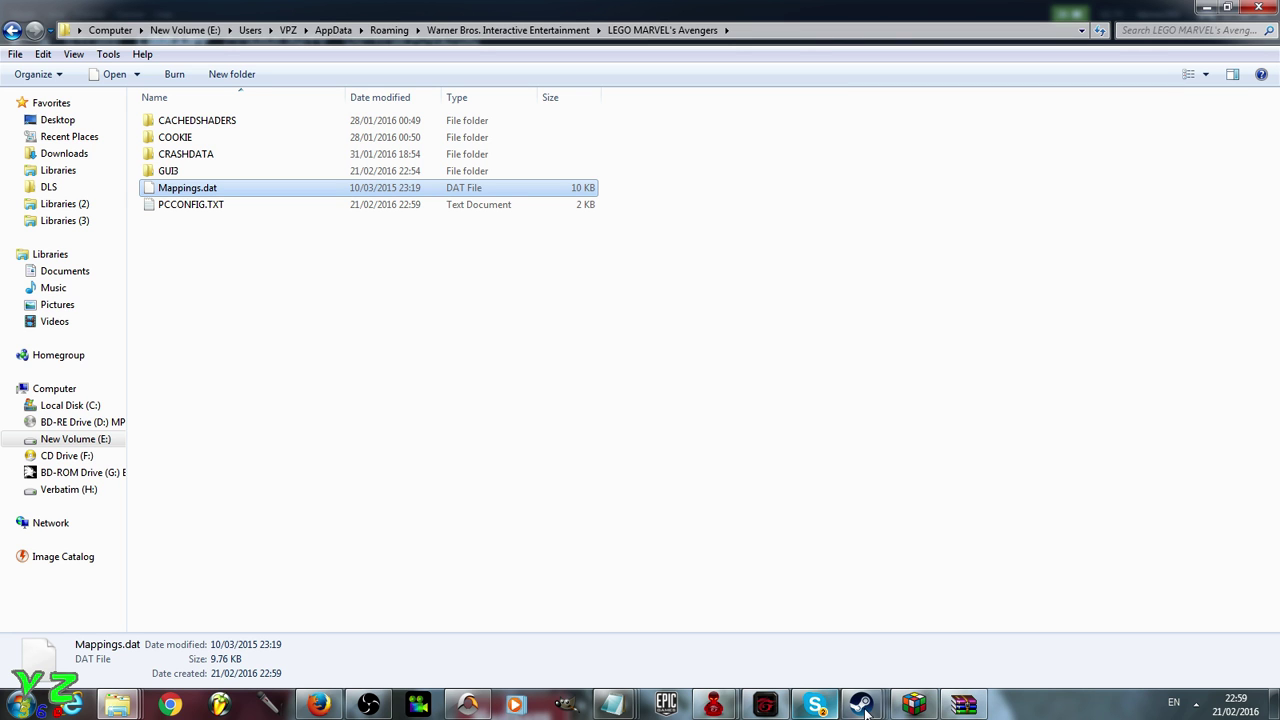
Switch to Steam from the taskbar to relaunch LEGO Marvel's Avengers
{"action": "mouse_move", "coordinate": [862, 704]}
{"action": "left_click", "coordinate": [606, 600]}
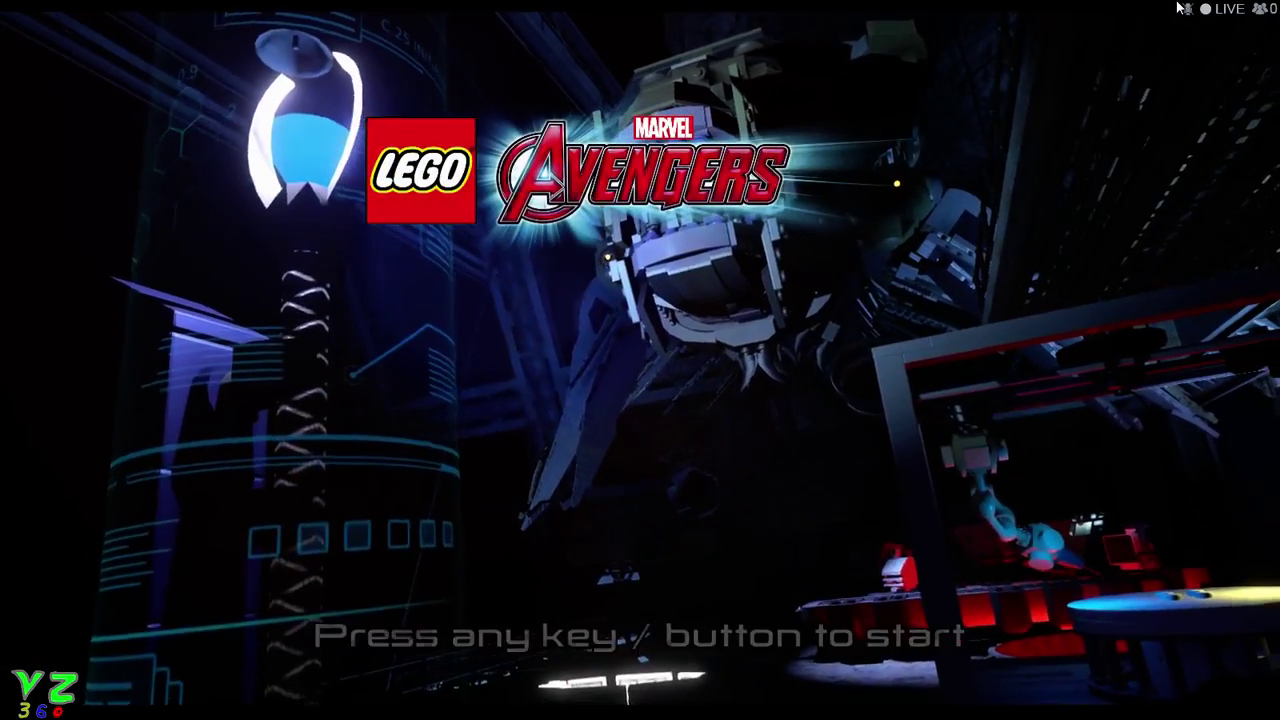
Go from the title screen through Play Game and Options into Control Configuration
{"action": "key", "text": "Return"}
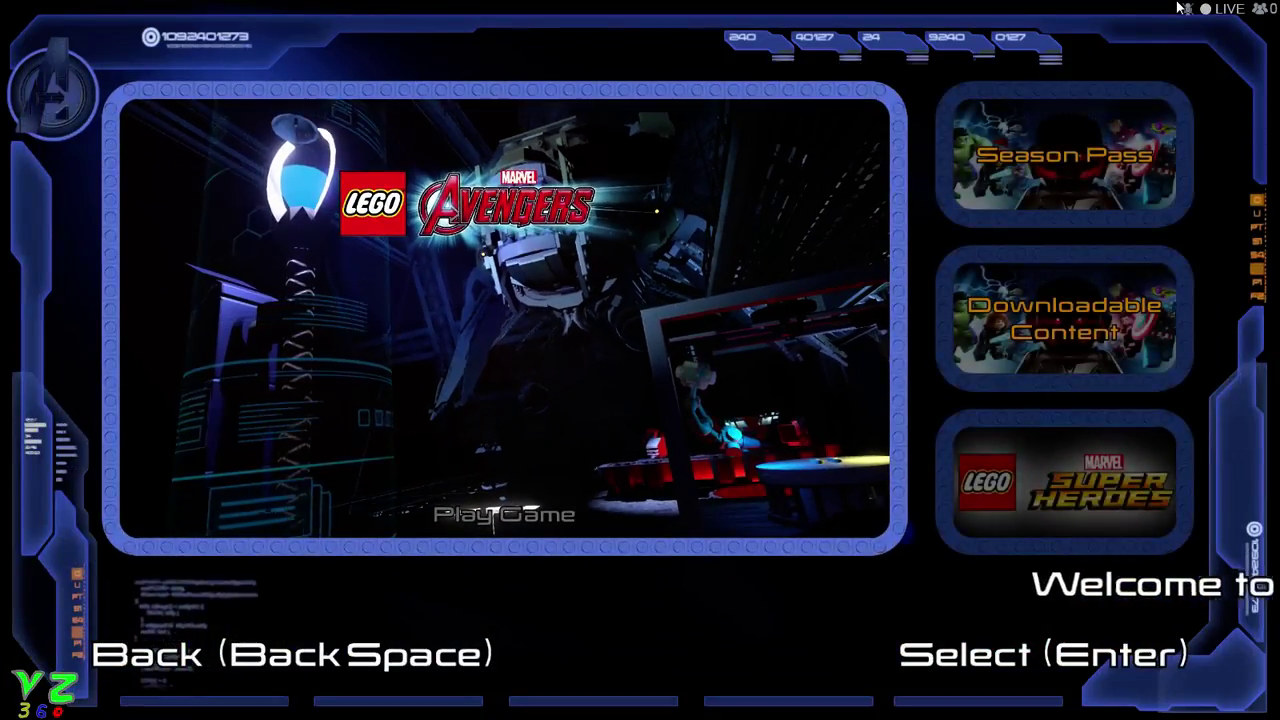
{"action": "key", "text": "Return"}
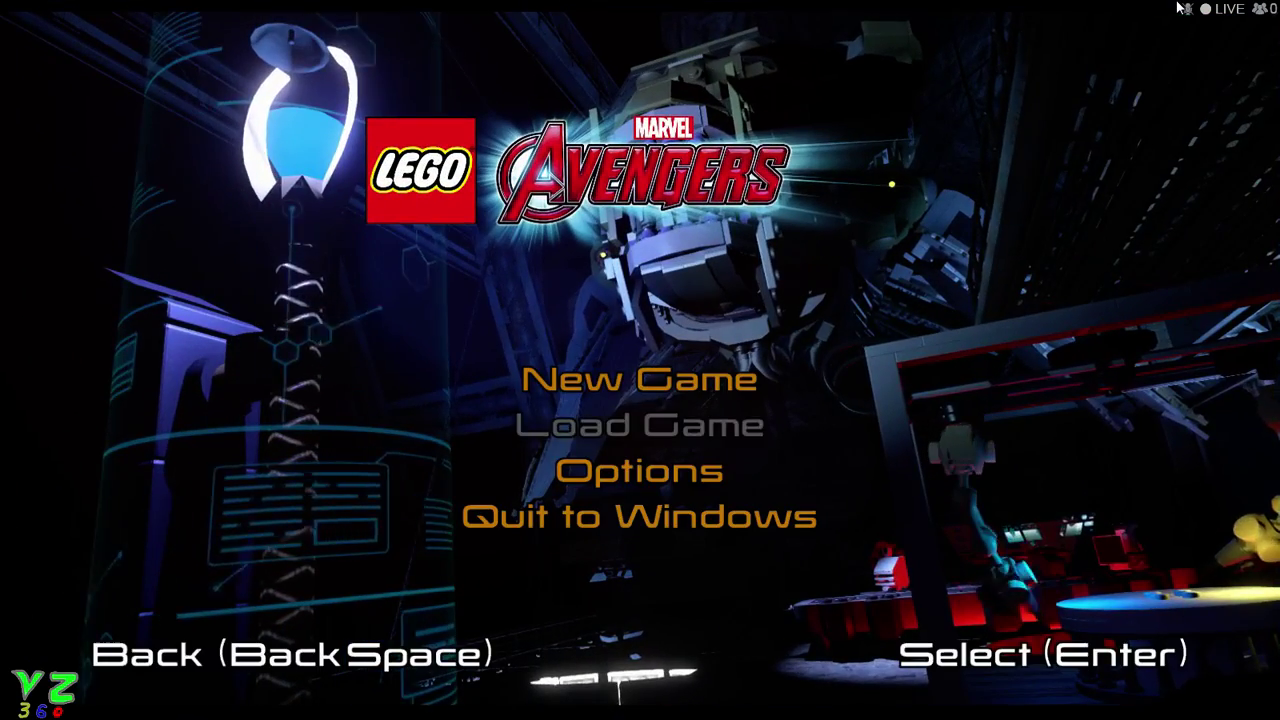
{"action": "key", "text": "Down"}
{"action": "key", "text": "Return"}
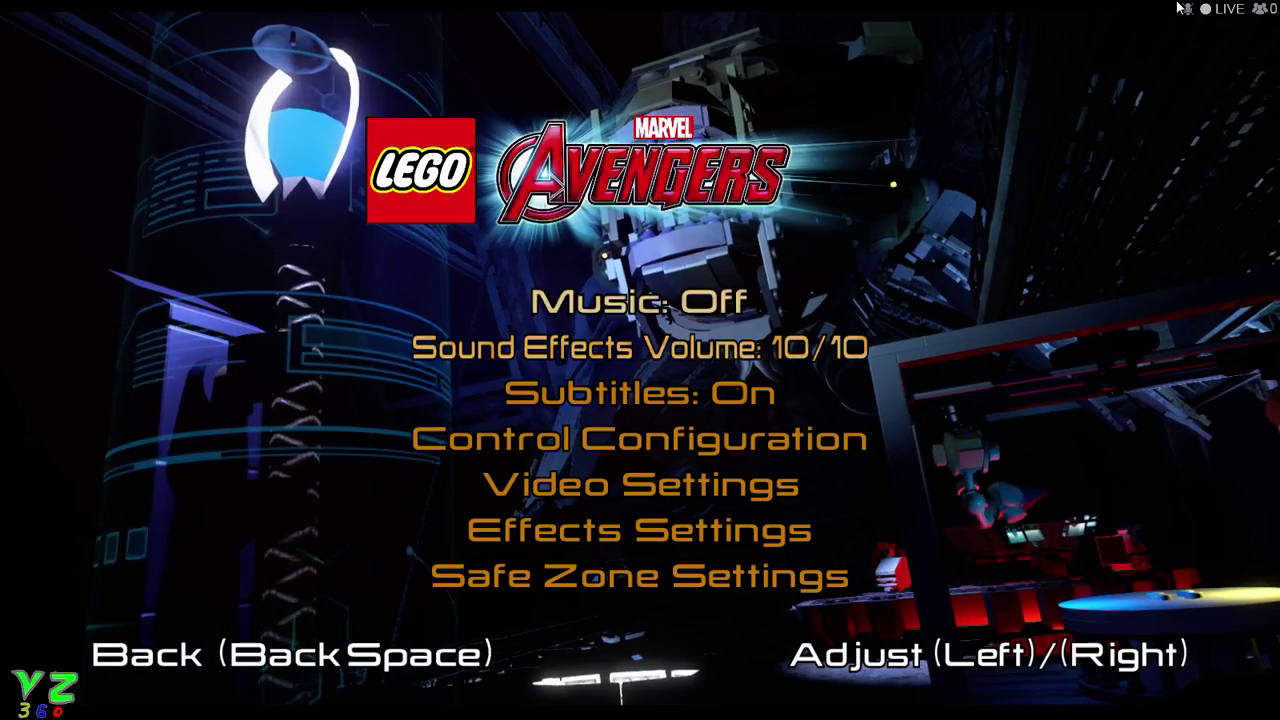
{"action": "key", "text": "Down"}
{"action": "key", "text": "Down"}
{"action": "key", "text": "Down"}
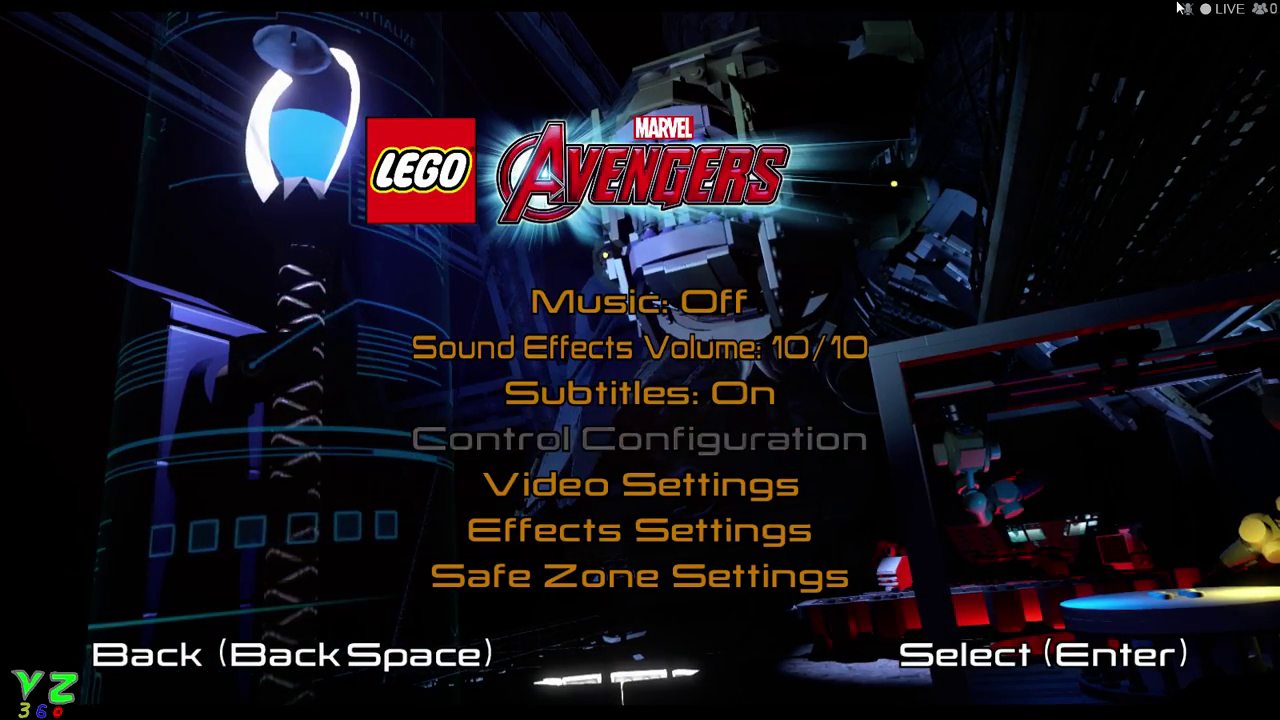
{"action": "key", "text": "Return"}
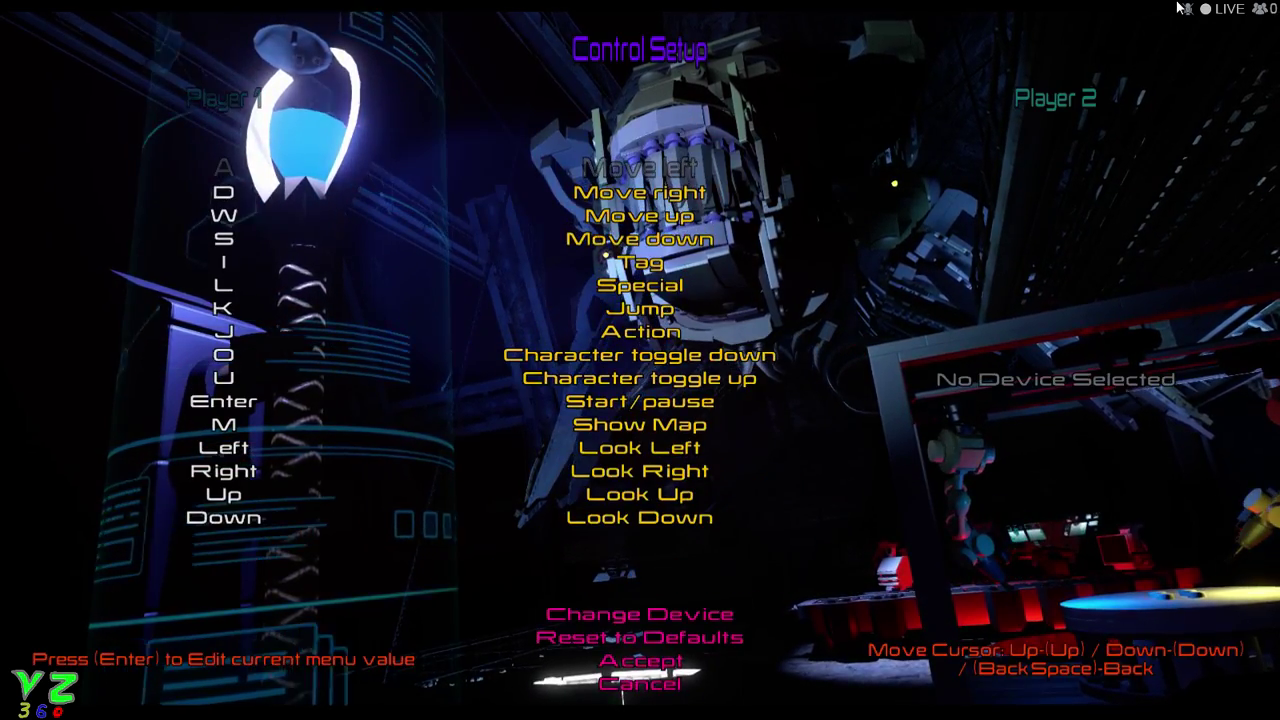
Review the player 1 bindings, then back out to the main menu
{"action": "key", "text": "Down"}
{"action": "key", "text": "Down"}
{"action": "key", "text": "Down"}
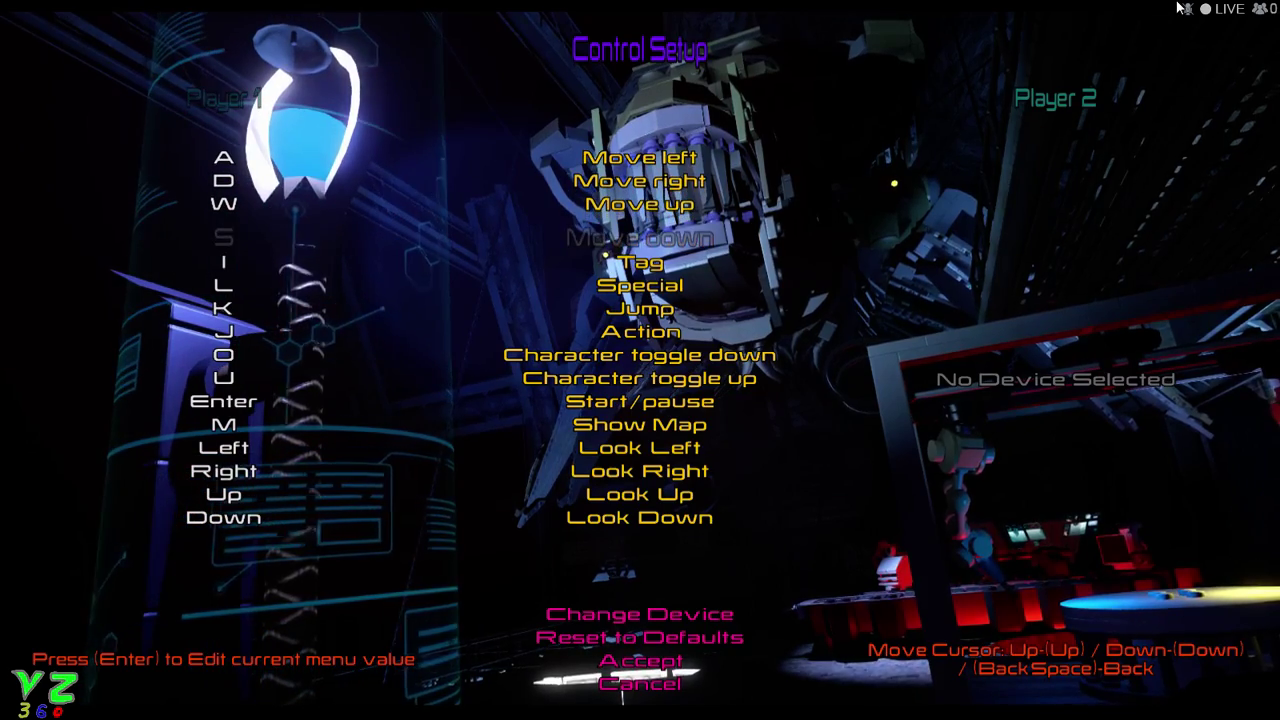
{"action": "key", "text": "Down"}
{"action": "key", "text": "Down"}
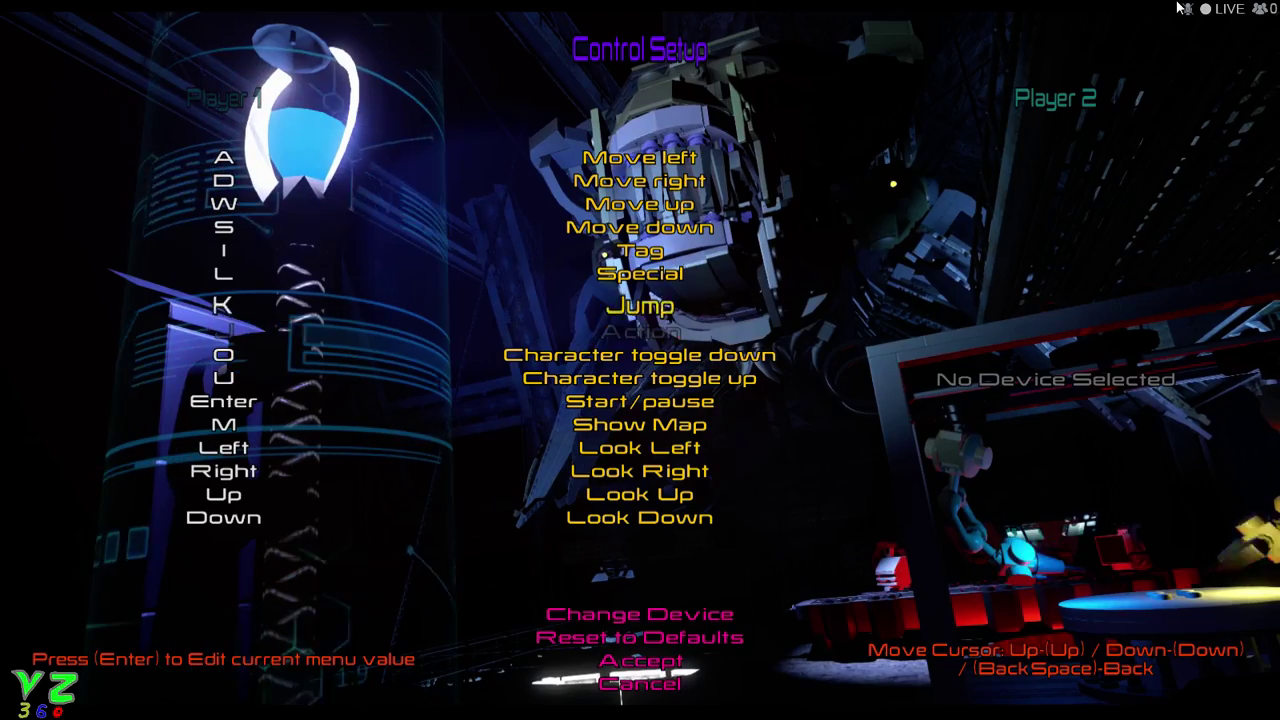
{"action": "key", "text": "Down"}
{"action": "key", "text": "Down"}
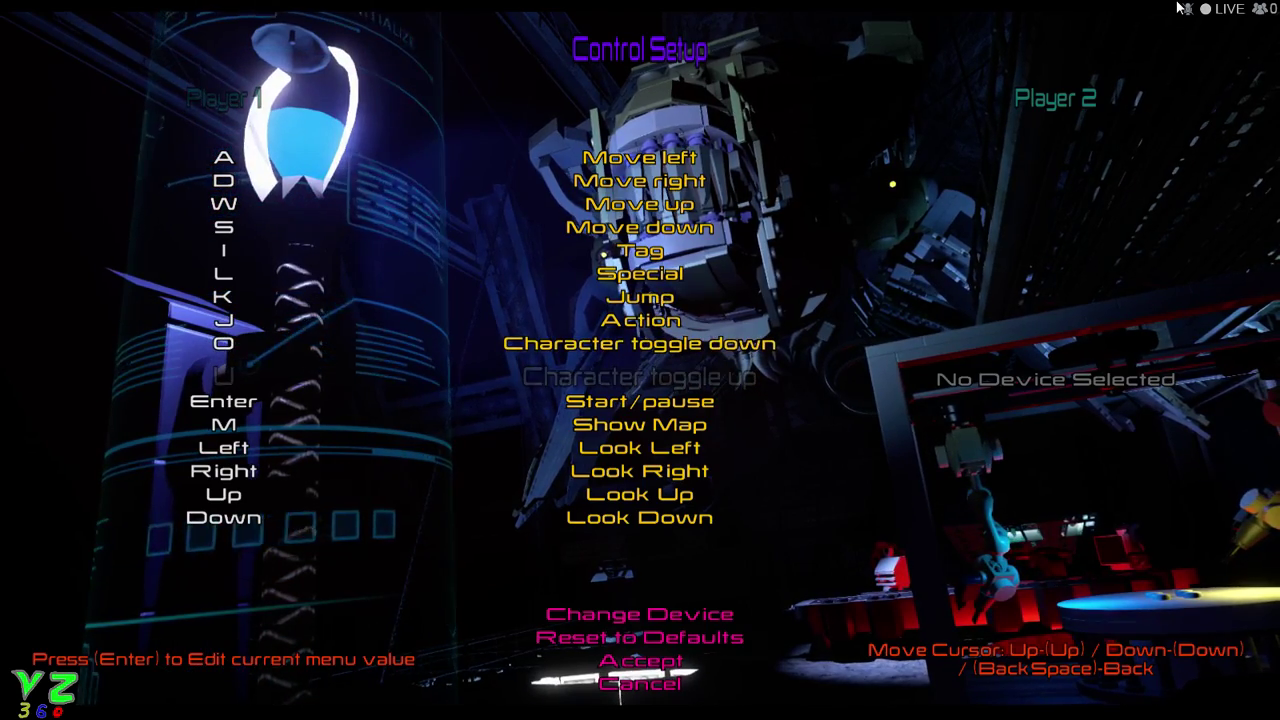
{"action": "key", "text": "BackSpace"}
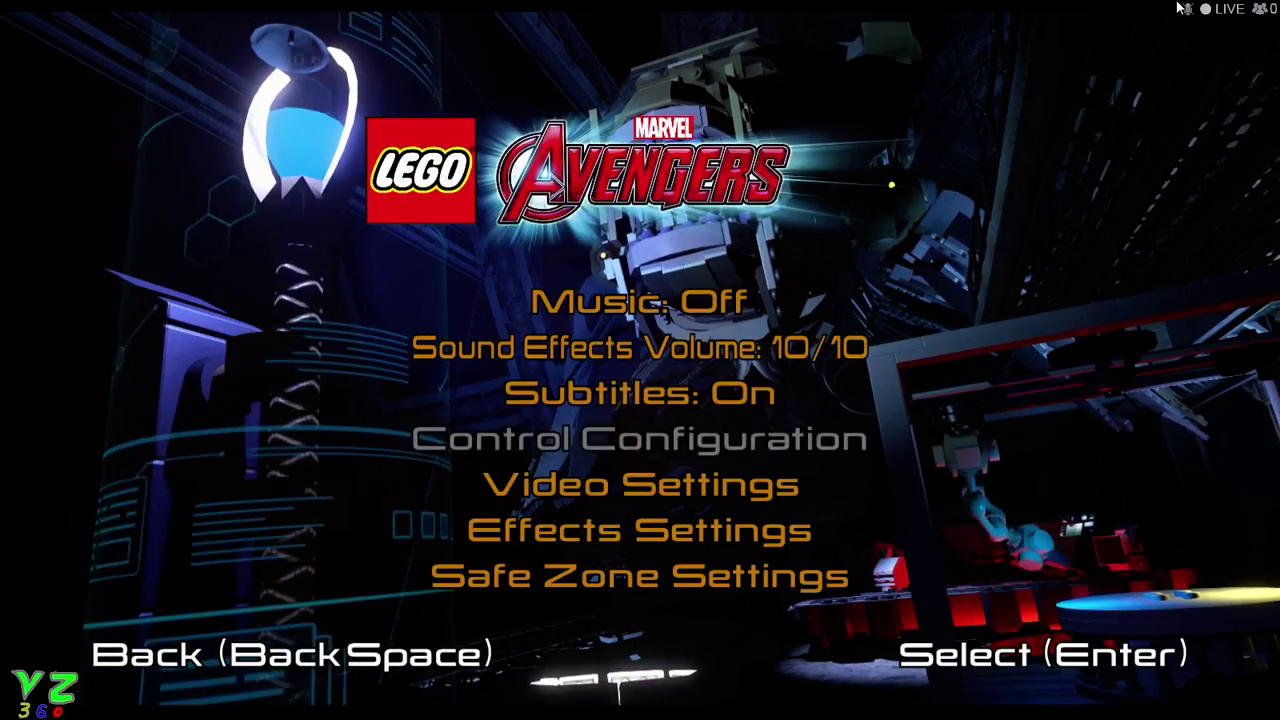
{"action": "key", "text": "BackSpace"}
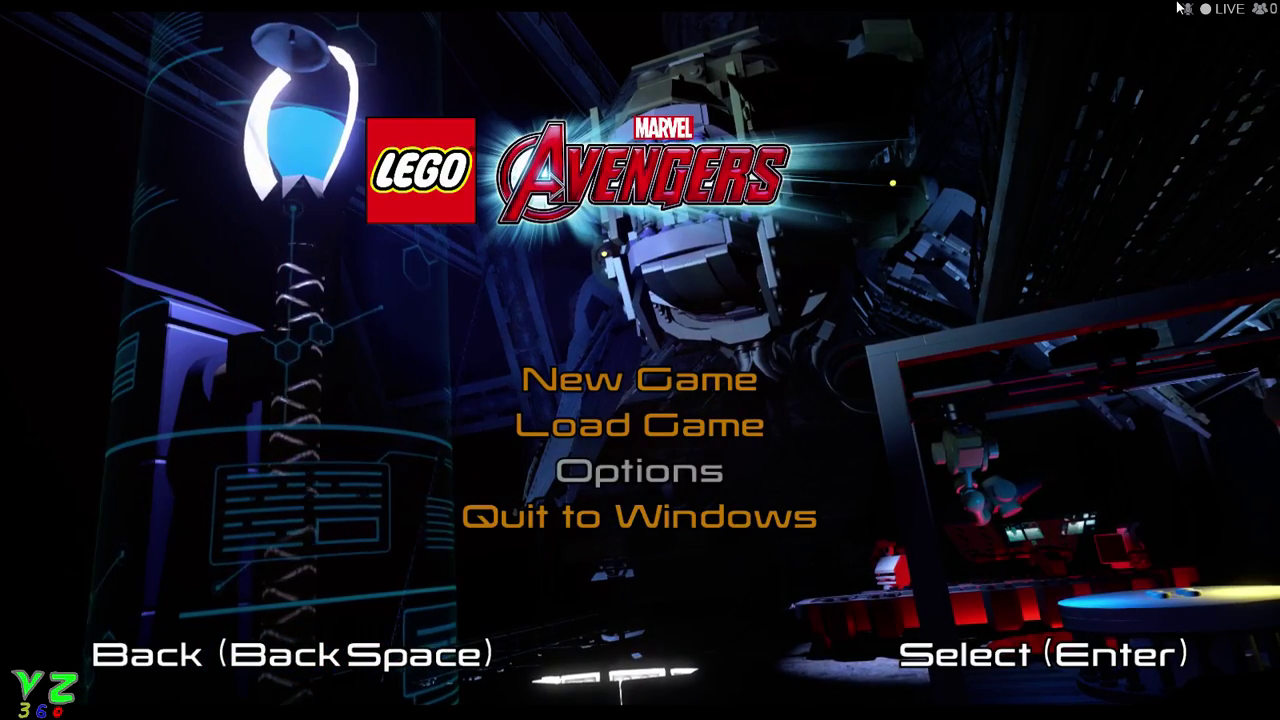